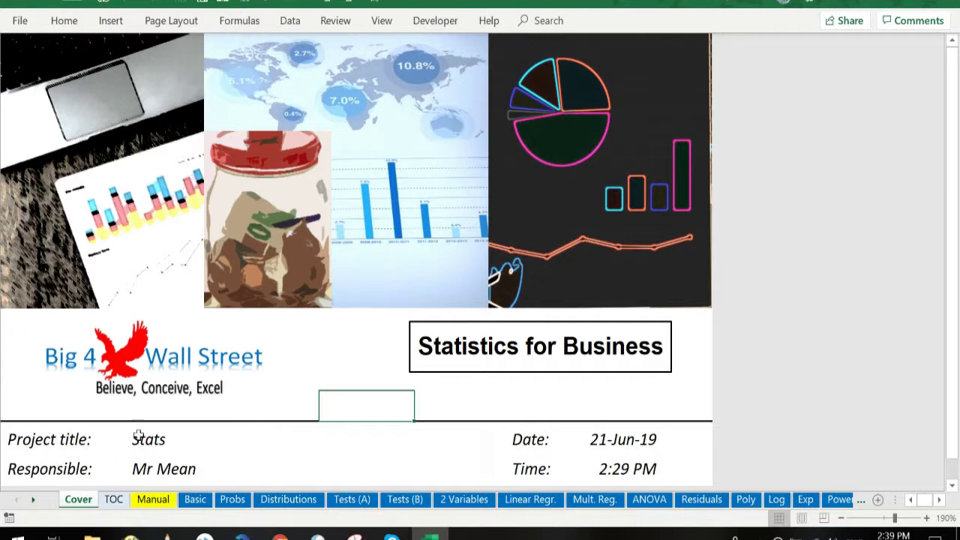
# Follow the TOC's Simple Linear Regression link to the Linear Regr. sheet and return to TOC.
pyautogui.click(108, 504)
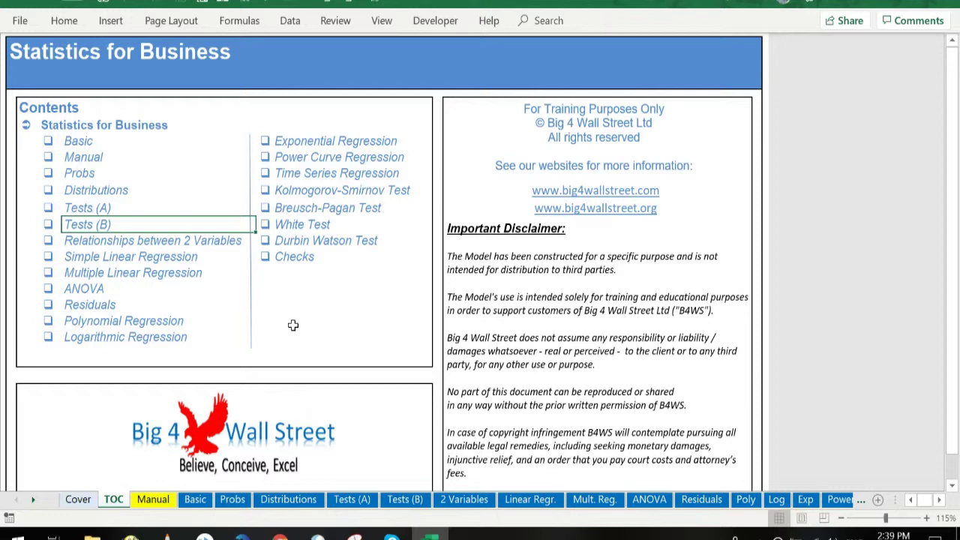
pyautogui.click(131, 258)
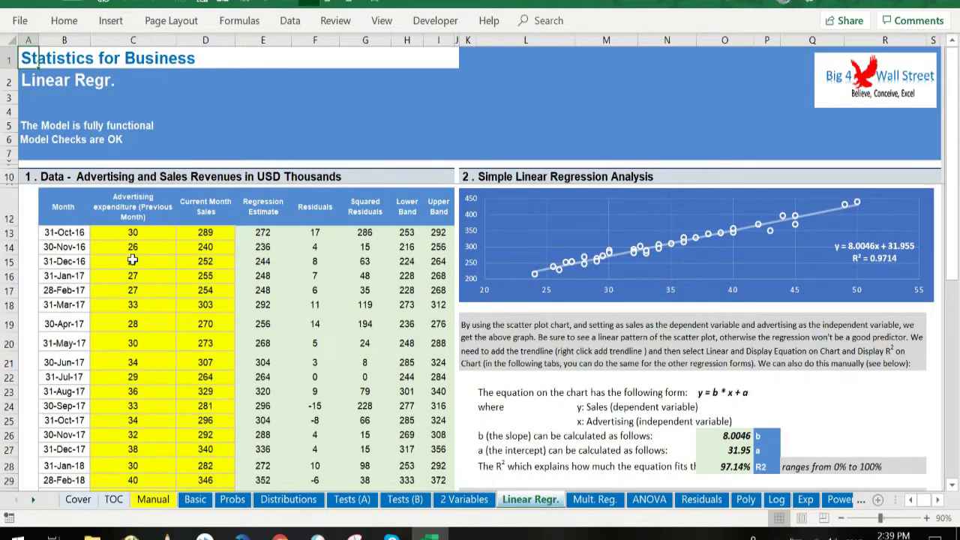
pyautogui.click(113, 502)
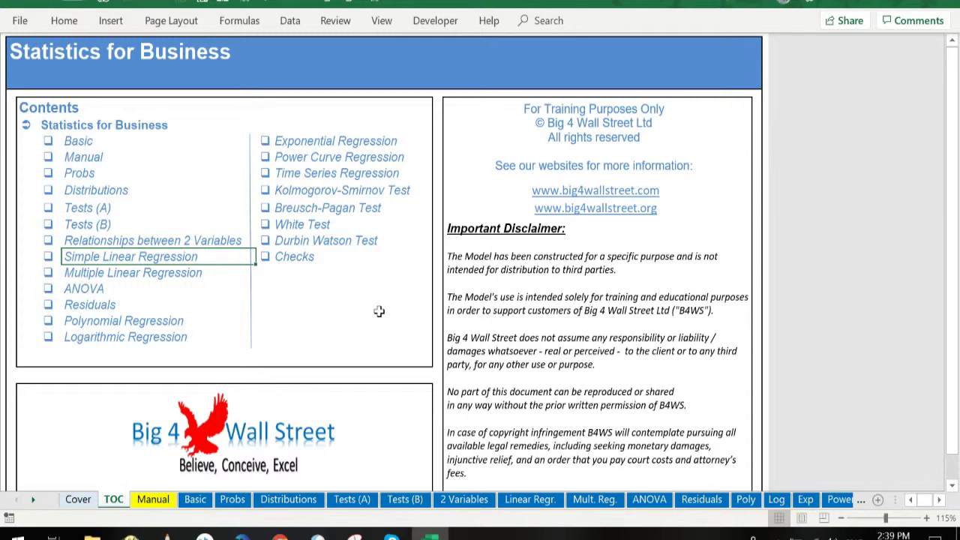
pyautogui.click(154, 500)
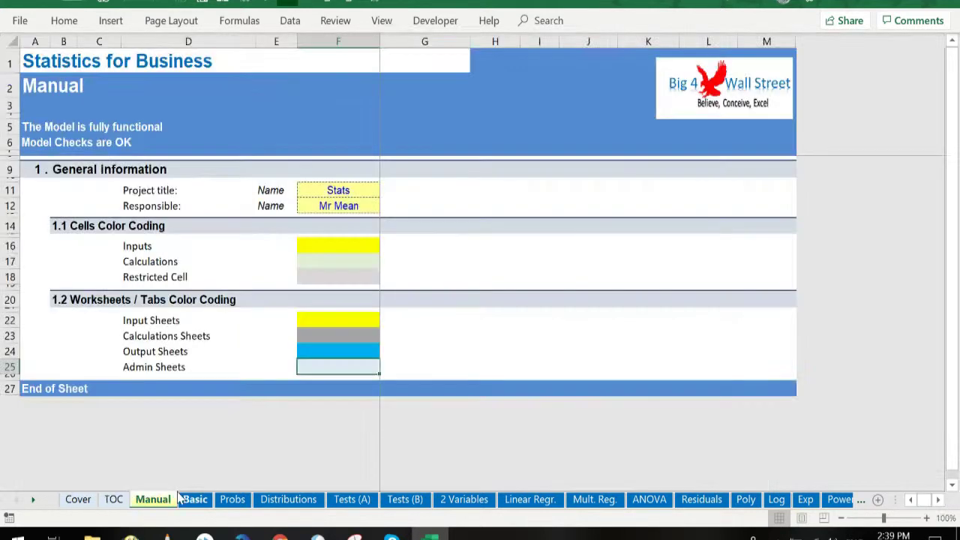
pyautogui.click(328, 191)
pyautogui.click(359, 211)
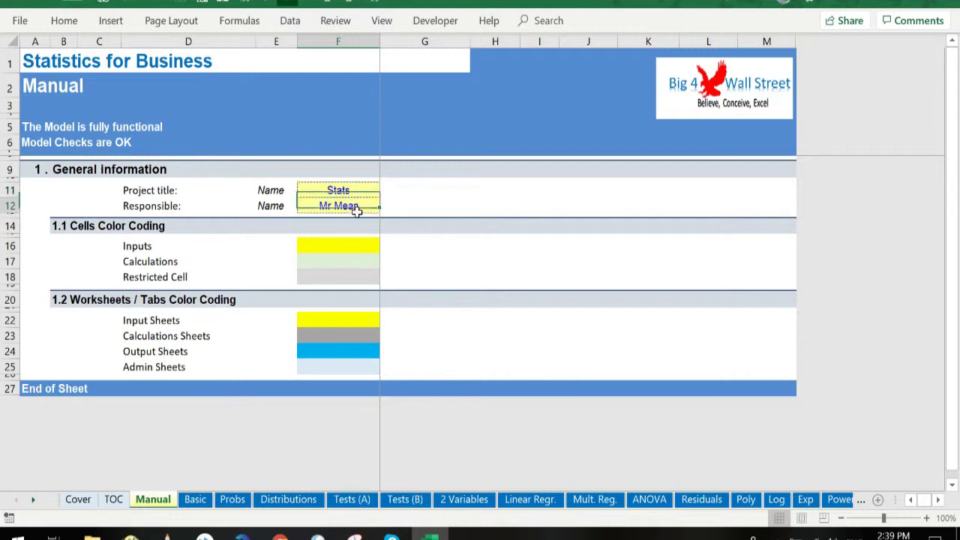
pyautogui.click(343, 246)
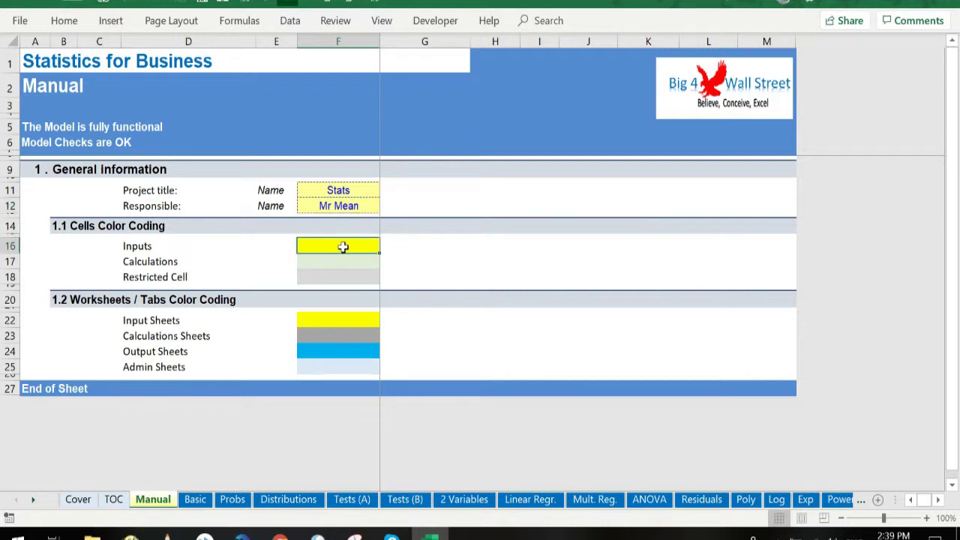
pyautogui.click(337, 263)
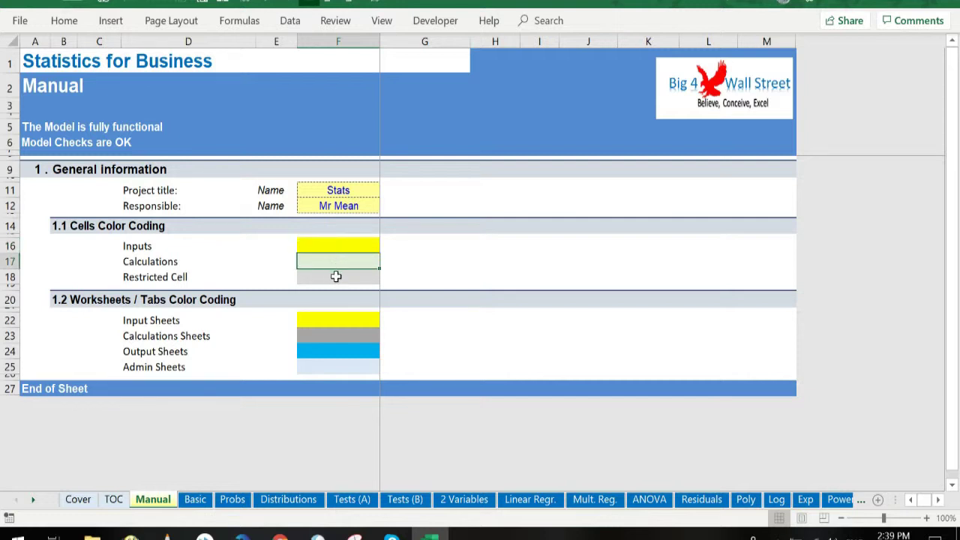
pyautogui.click(339, 278)
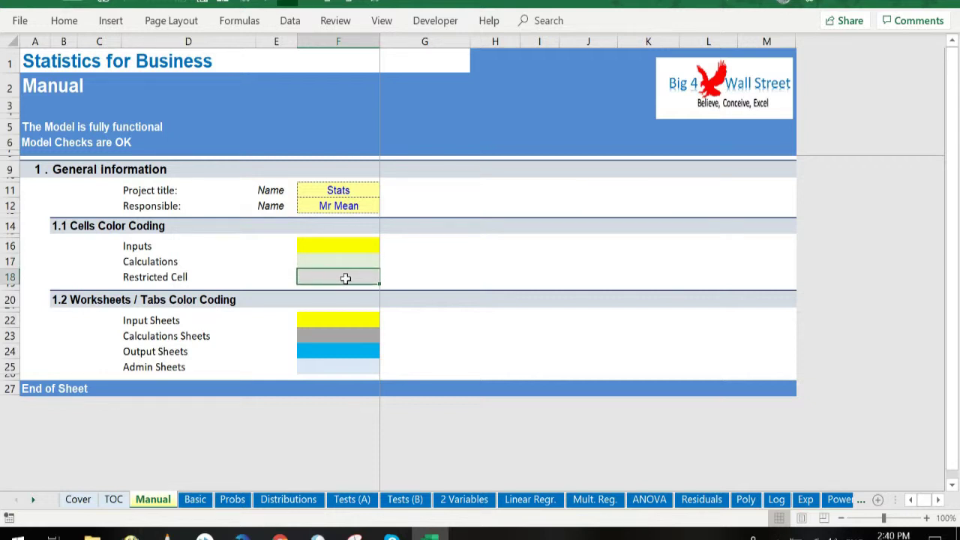
pyautogui.click(344, 320)
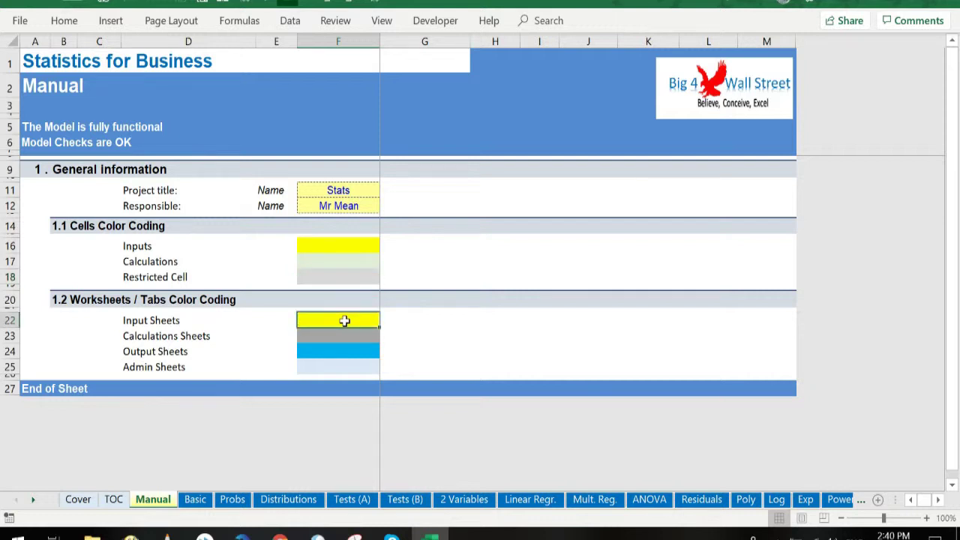
pyautogui.click(337, 338)
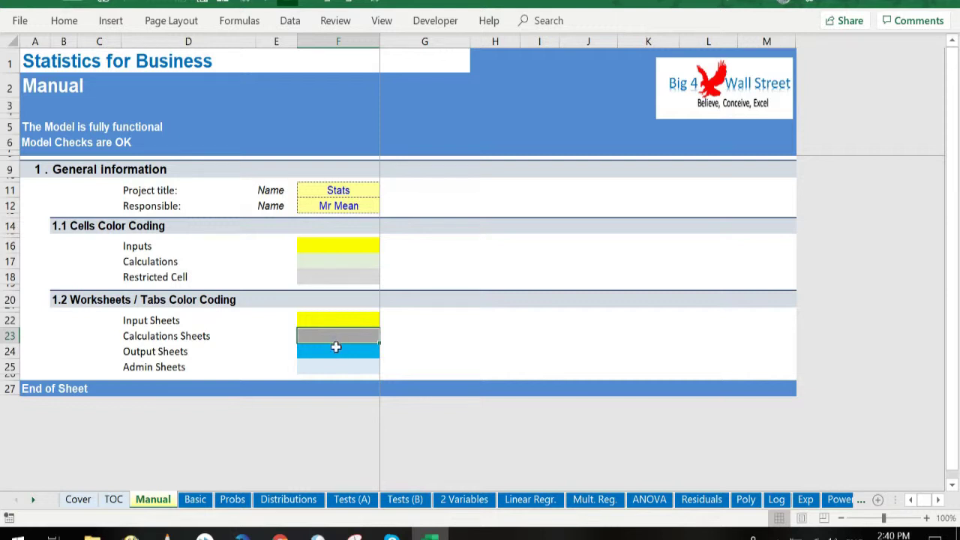
pyautogui.click(335, 348)
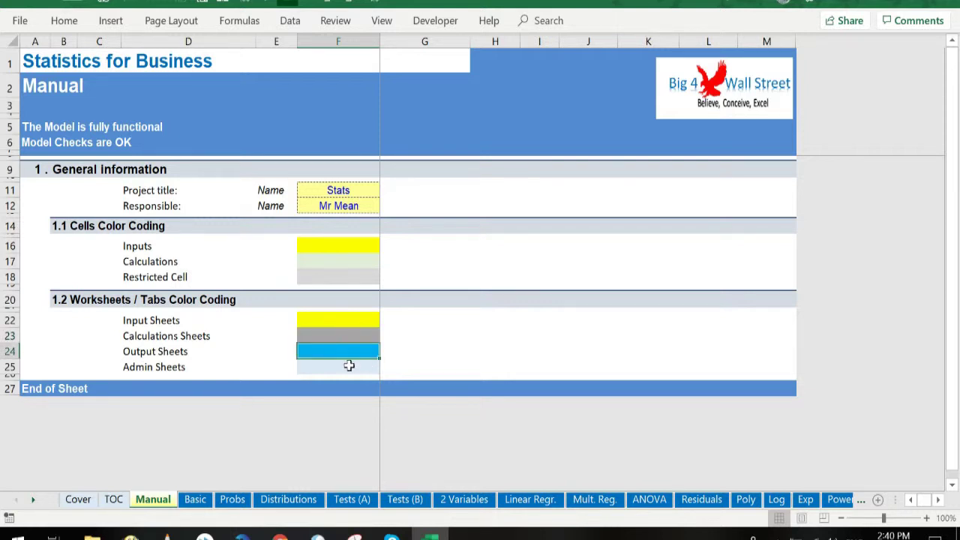
pyautogui.click(348, 365)
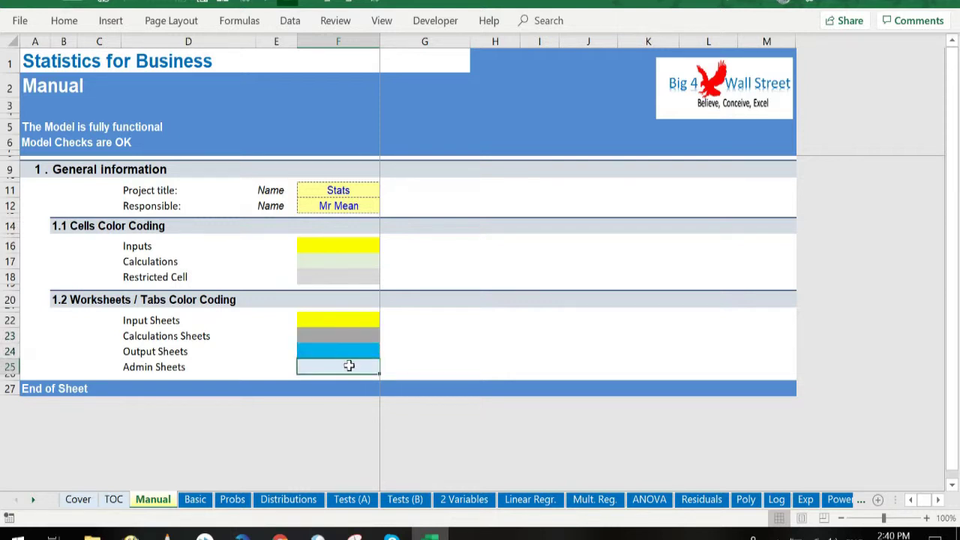
# On the Basic sheet, highlight the Mode, Median, Count and Sum definitions.
pyautogui.click(194, 500)
pyautogui.scroll(7, 373, 268)
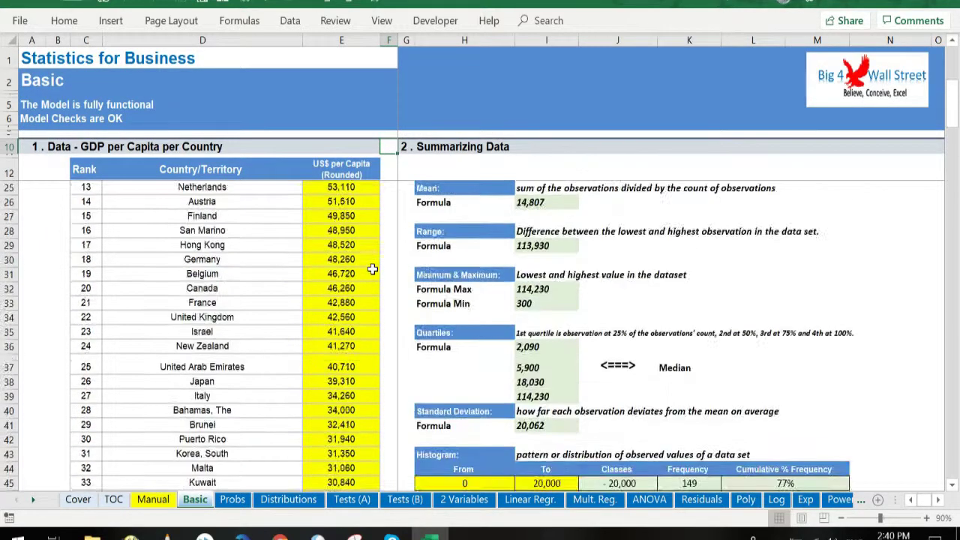
pyautogui.scroll(4, 373, 269)
pyautogui.click(450, 188)
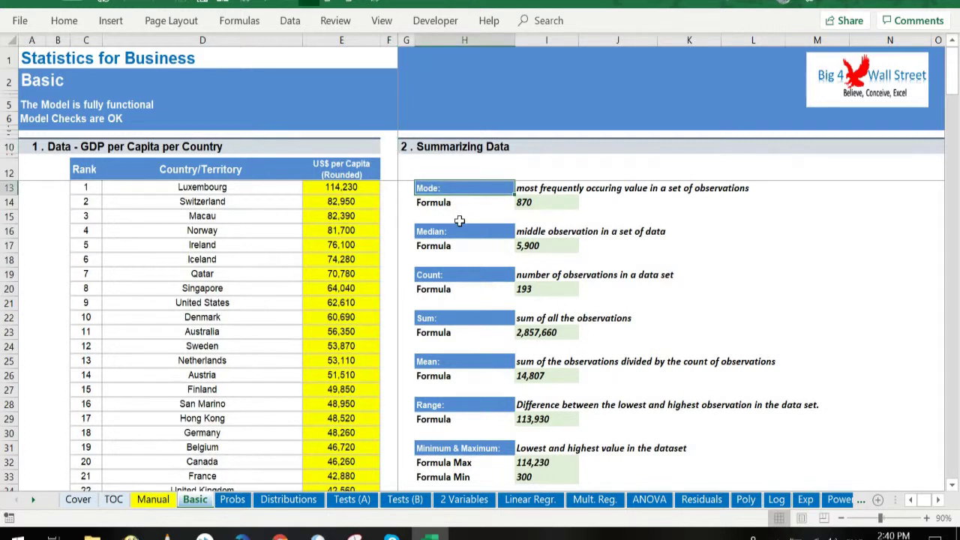
pyautogui.click(443, 233)
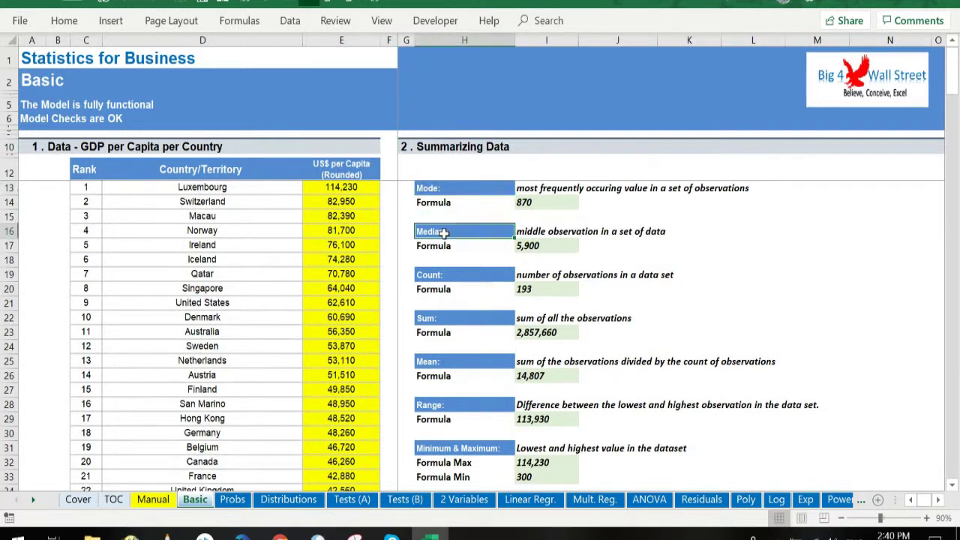
pyautogui.click(433, 275)
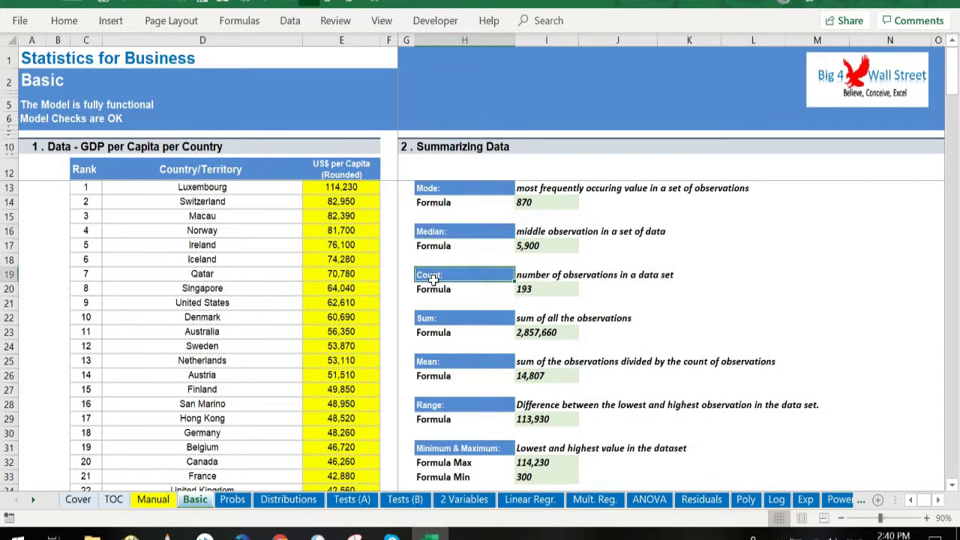
pyautogui.click(429, 315)
# Highlight the Mean, Range, Quartiles and Standard Deviation definitions, continuing down to the histogram.
pyautogui.click(427, 363)
pyautogui.click(432, 405)
pyautogui.scroll(-3, 442, 405)
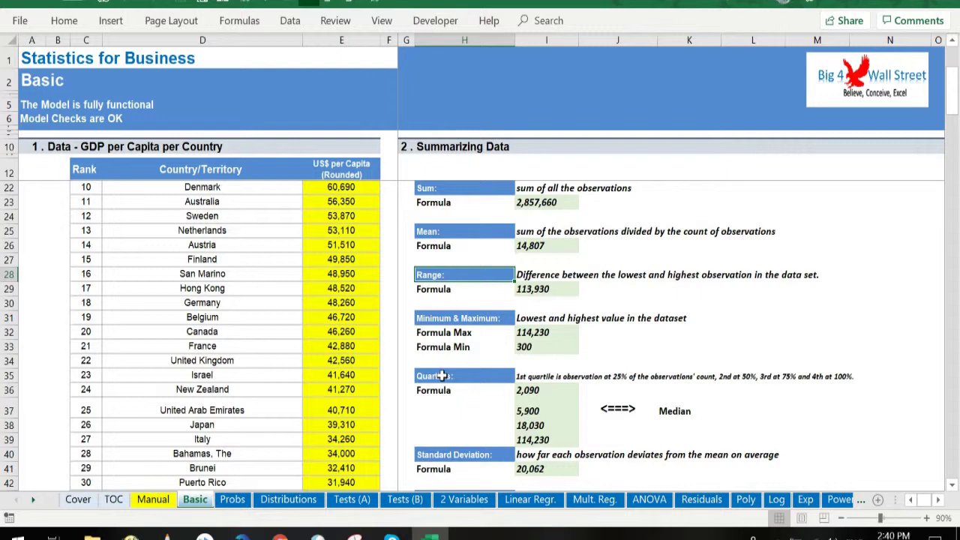
pyautogui.click(443, 377)
pyautogui.scroll(-2, 449, 381)
pyautogui.click(450, 363)
pyautogui.scroll(-4, 472, 364)
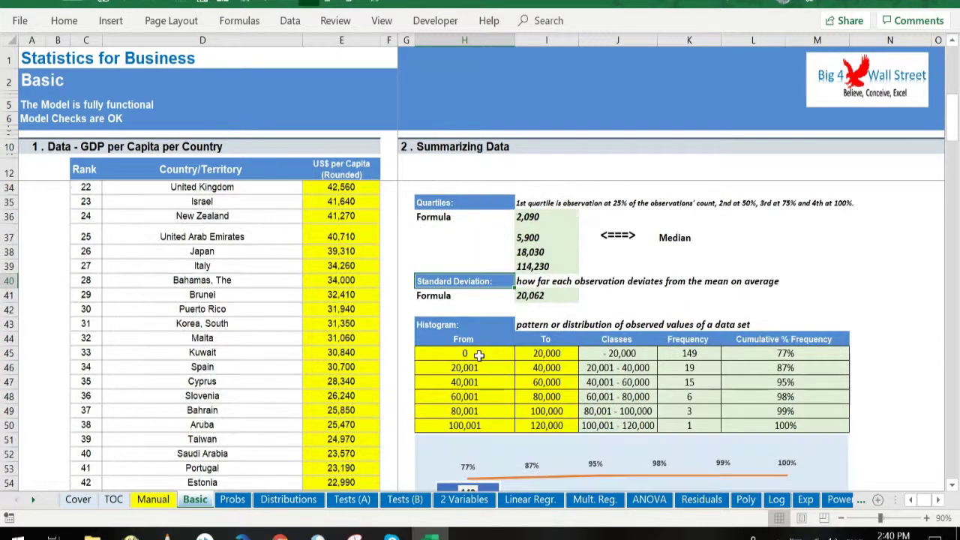
pyautogui.scroll(-1, 479, 362)
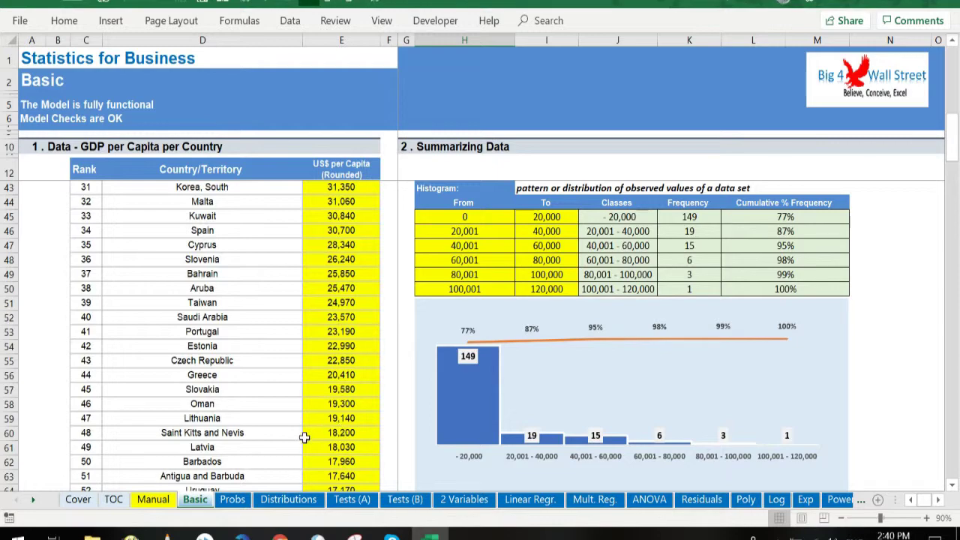
# On the Probs sheet, select the Observations heading and scroll to the decision tree favouring merge at 5.70.
pyautogui.click(231, 501)
pyautogui.scroll(10, 394, 203)
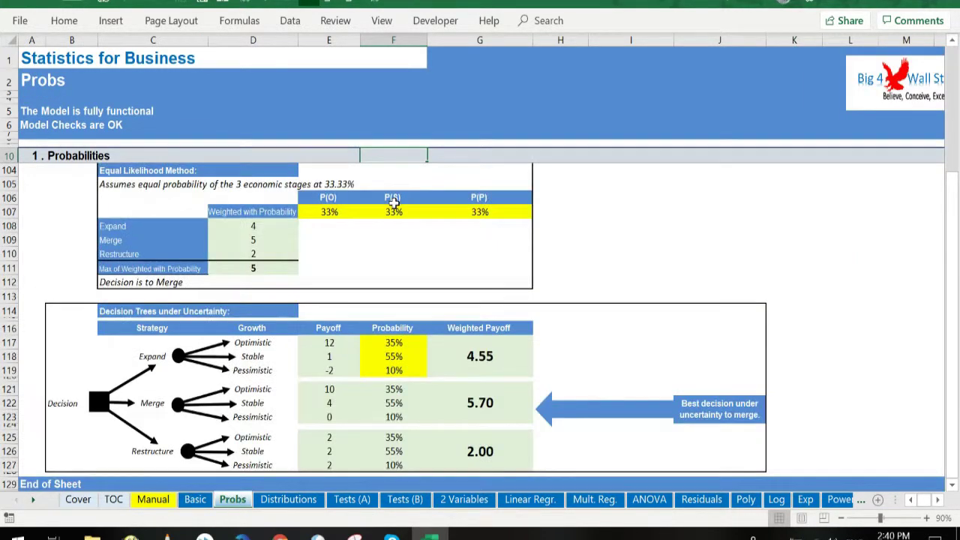
pyautogui.scroll(4, 394, 203)
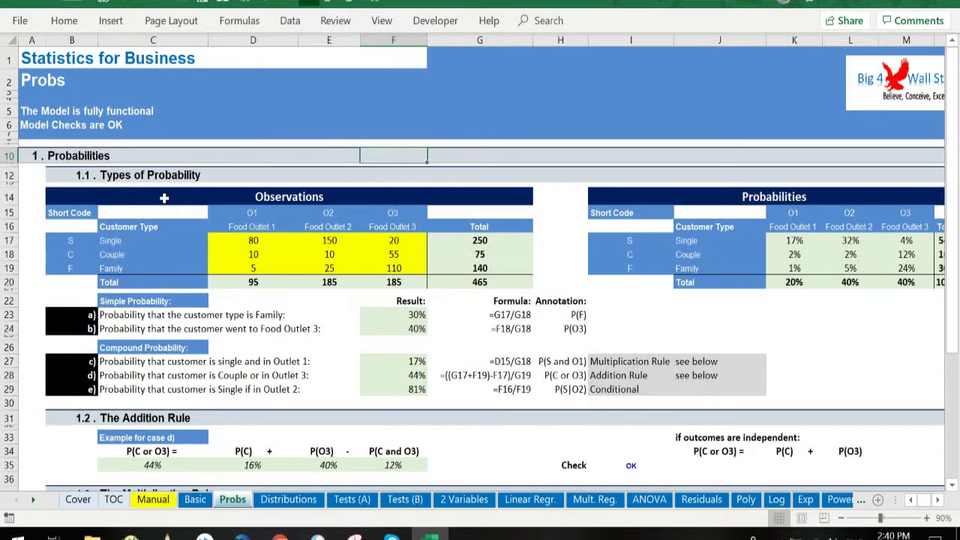
pyautogui.click(198, 194)
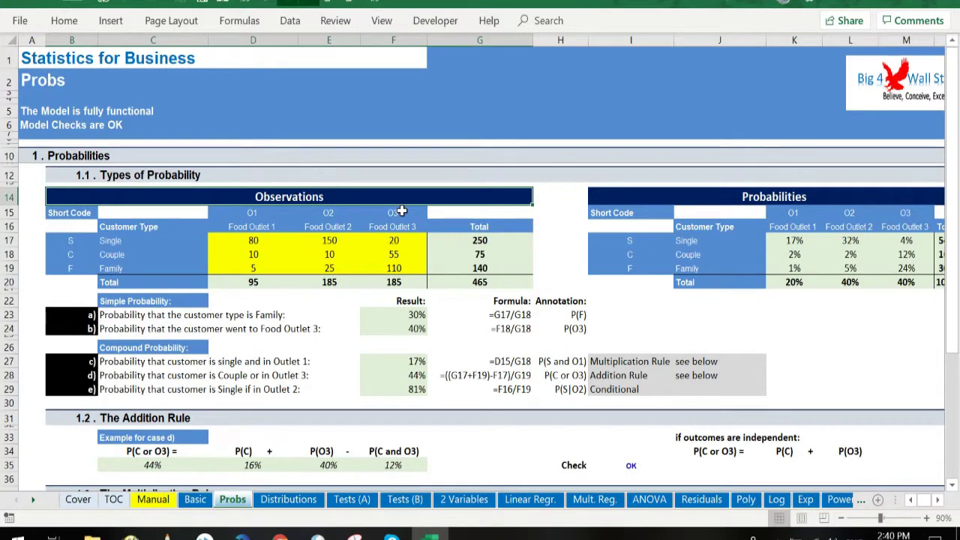
pyautogui.scroll(-7, 401, 212)
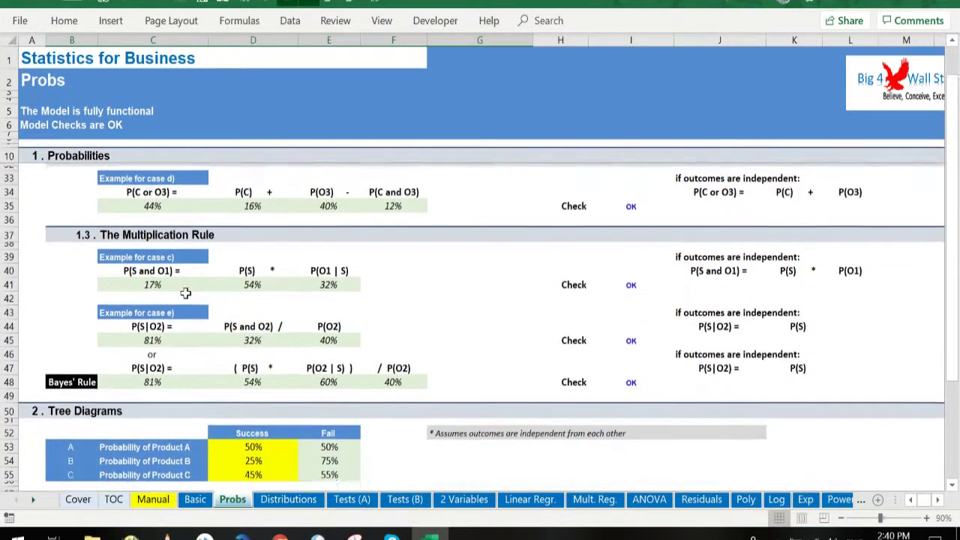
pyautogui.scroll(-8, 185, 292)
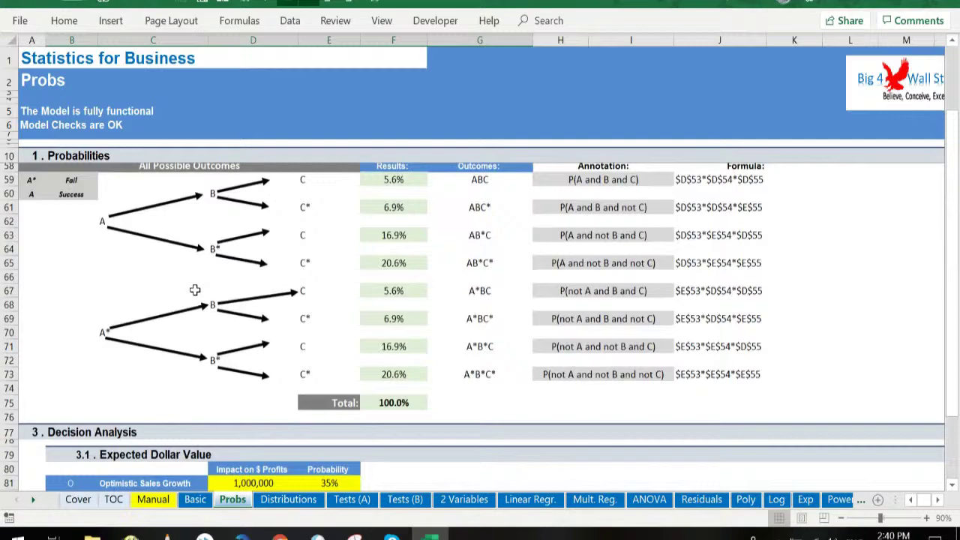
pyautogui.scroll(-10, 195, 289)
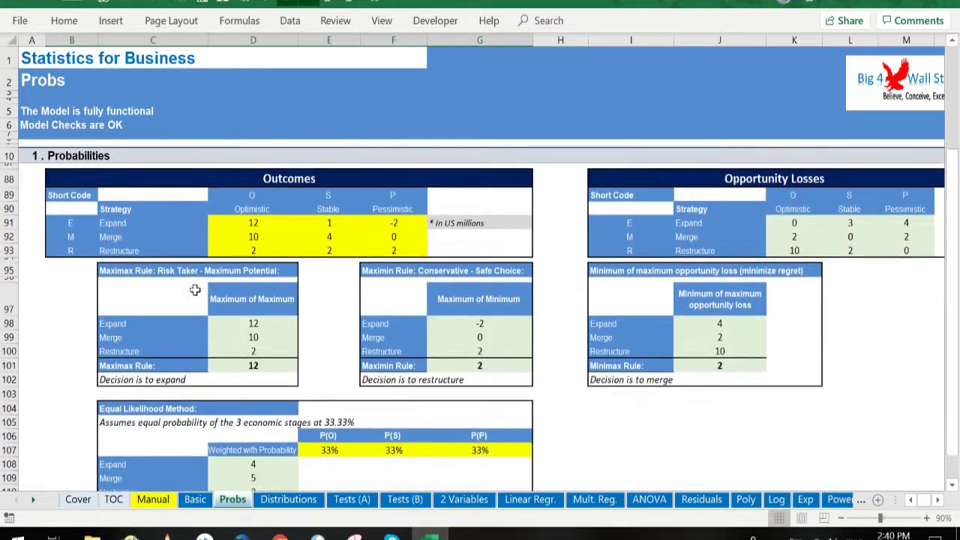
pyautogui.scroll(-9, 194, 289)
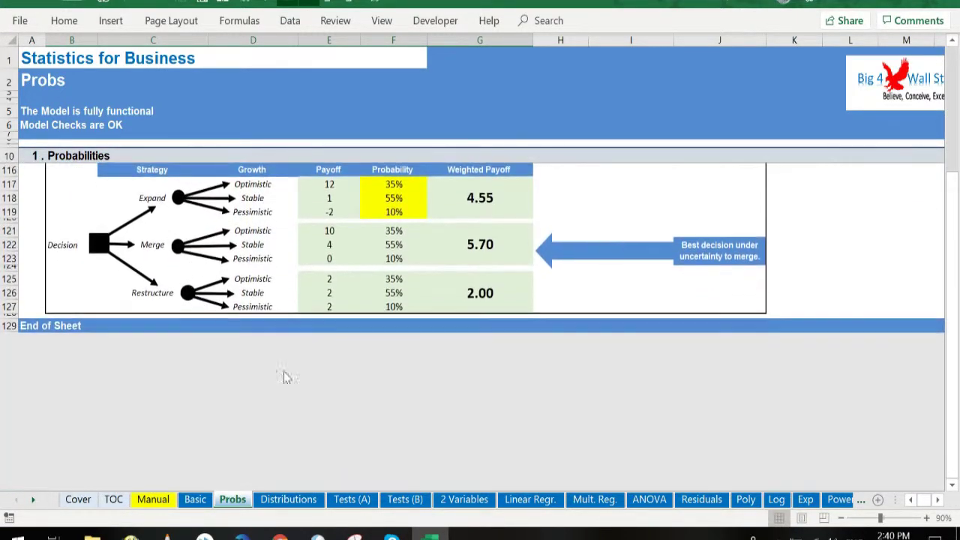
pyautogui.click(269, 507)
pyautogui.scroll(20, 257, 256)
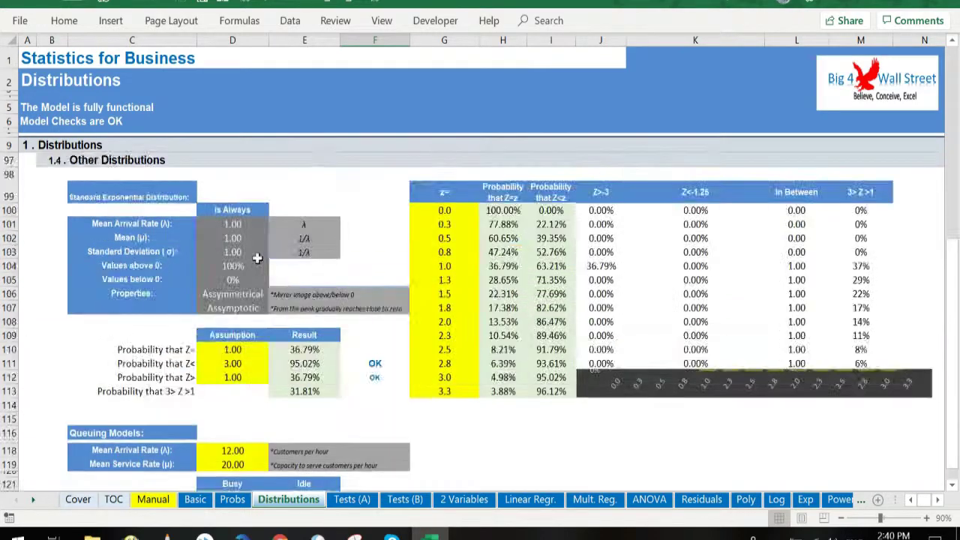
pyautogui.scroll(7, 257, 256)
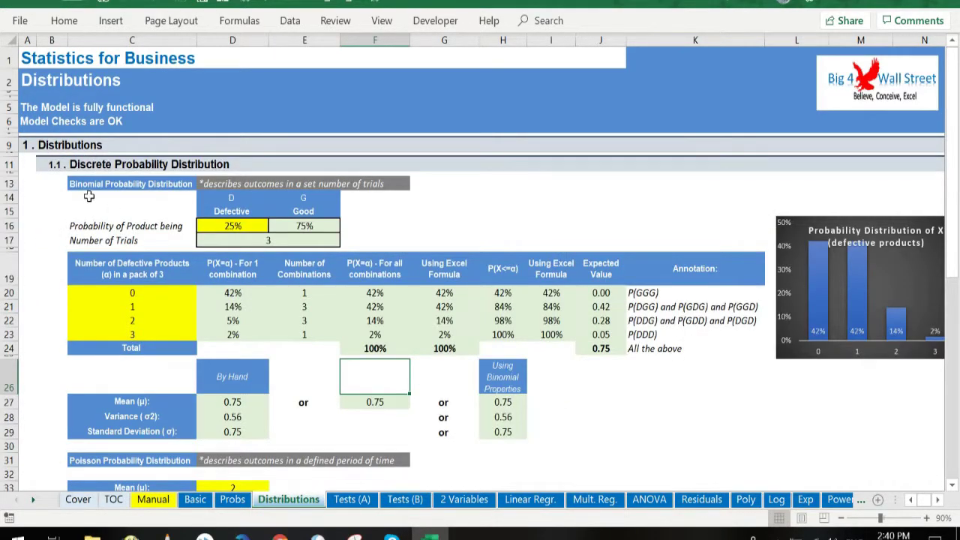
pyautogui.click(88, 163)
pyautogui.scroll(-6, 102, 183)
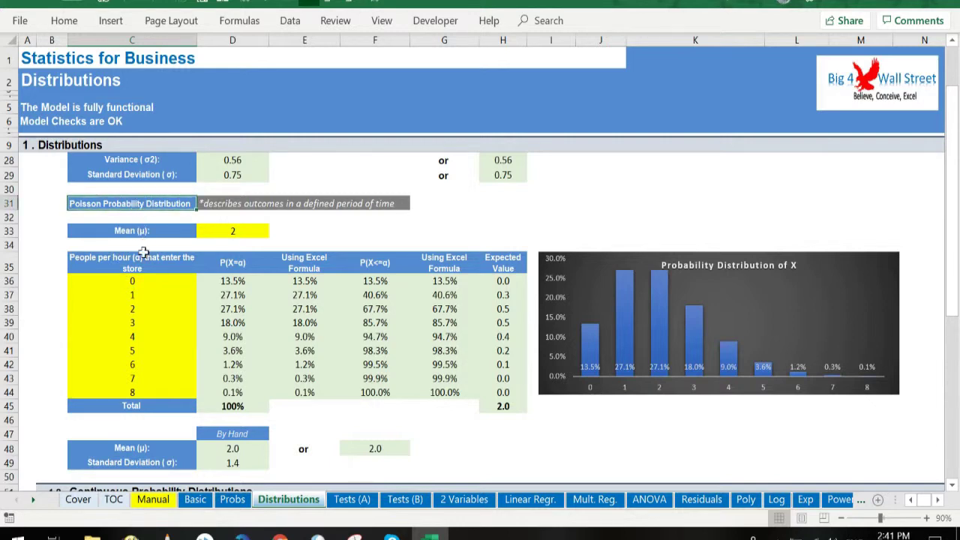
pyautogui.scroll(-5, 143, 252)
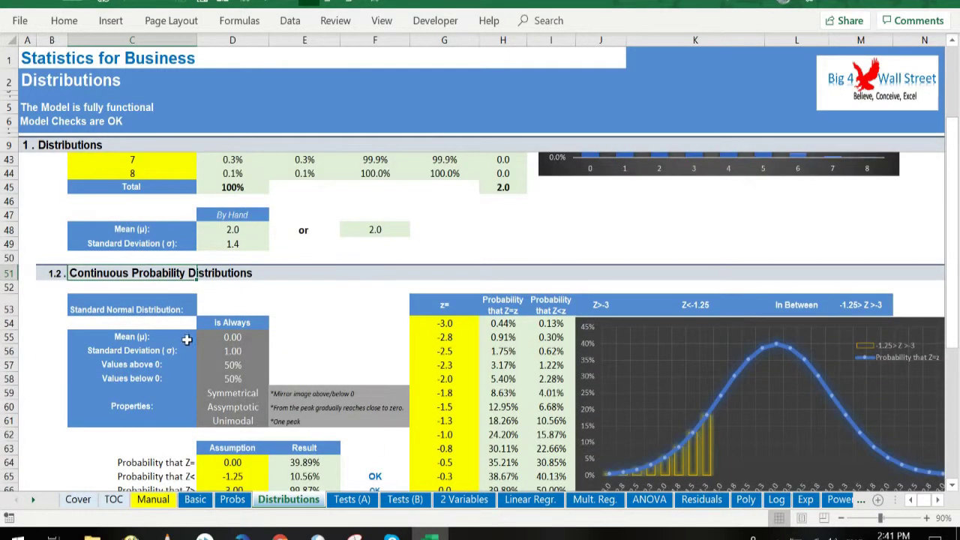
pyautogui.scroll(-7, 187, 339)
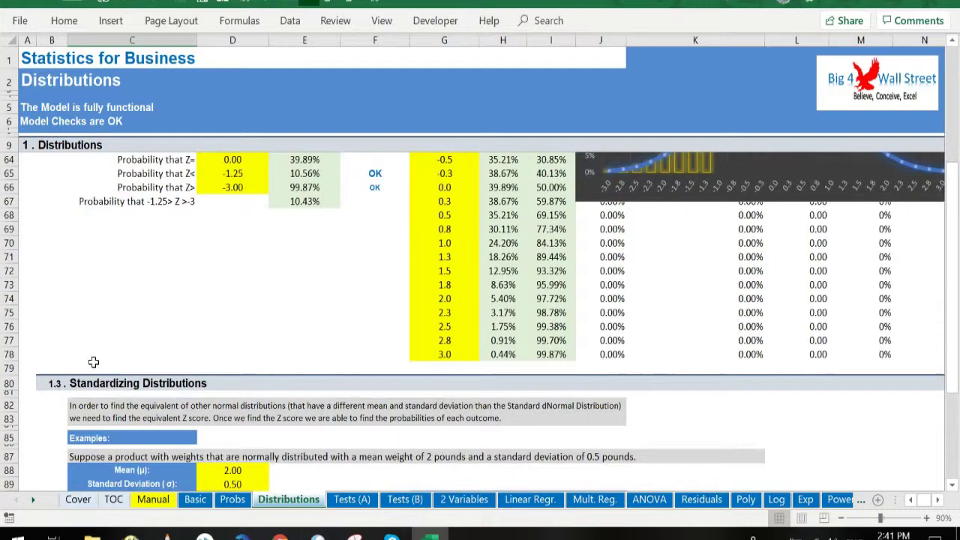
pyautogui.scroll(-12, 93, 362)
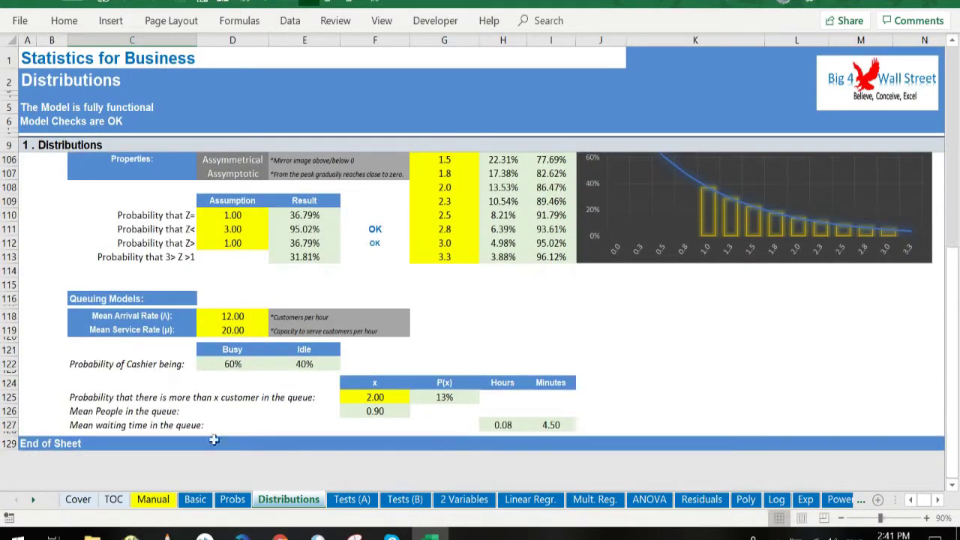
# Read Tests (A) from the Differences when using Samples heading to End of Sheet, then go to Tests (B).
pyautogui.click(350, 500)
pyautogui.scroll(12, 193, 225)
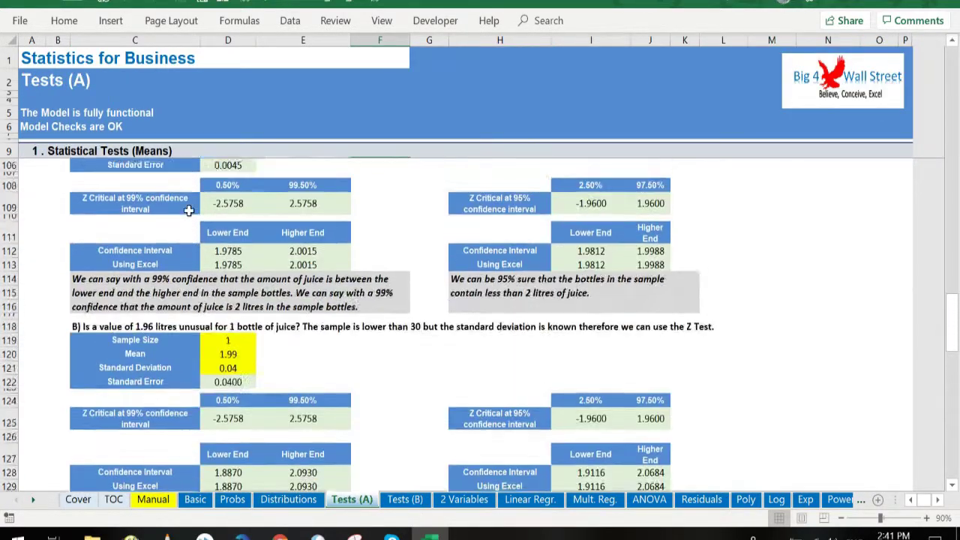
pyautogui.scroll(20, 188, 211)
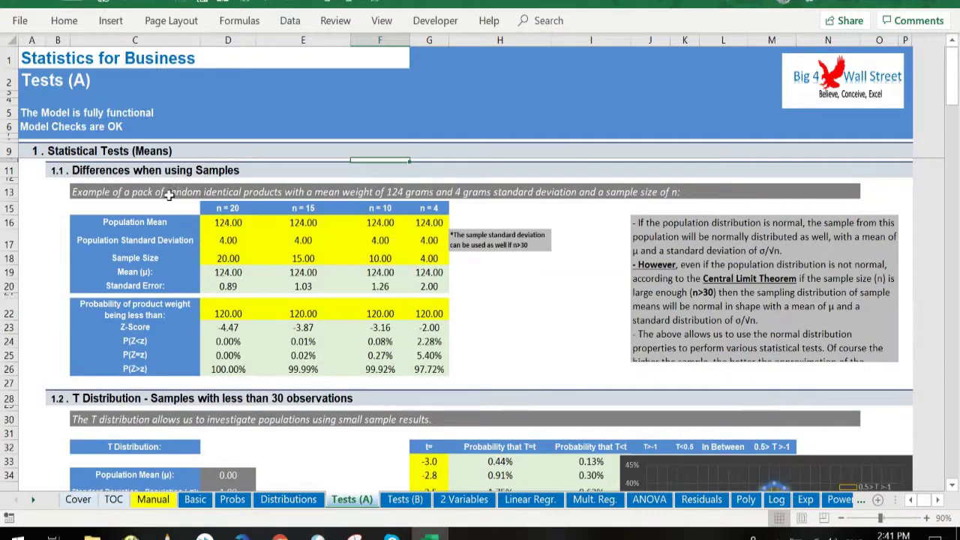
pyautogui.click(90, 171)
pyautogui.scroll(-4, 103, 236)
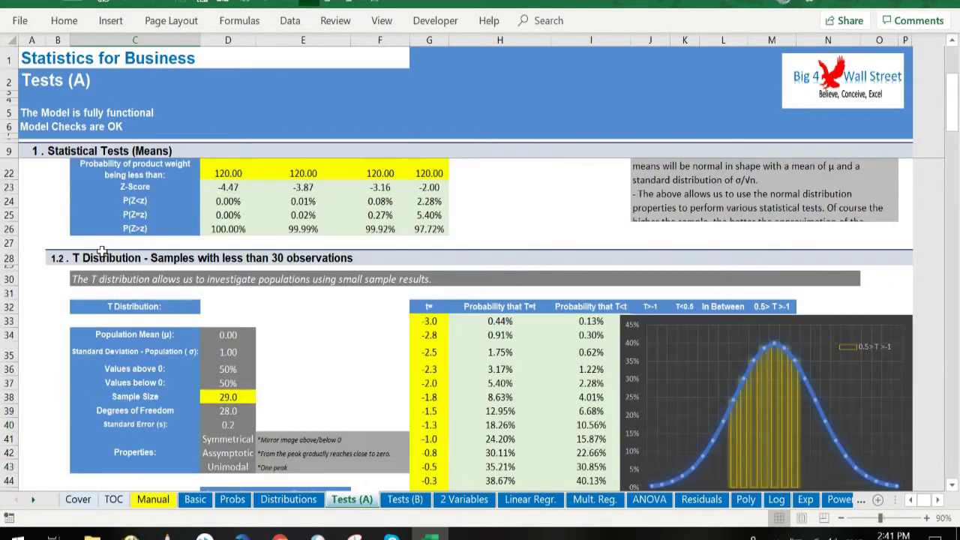
pyautogui.scroll(-20, 102, 251)
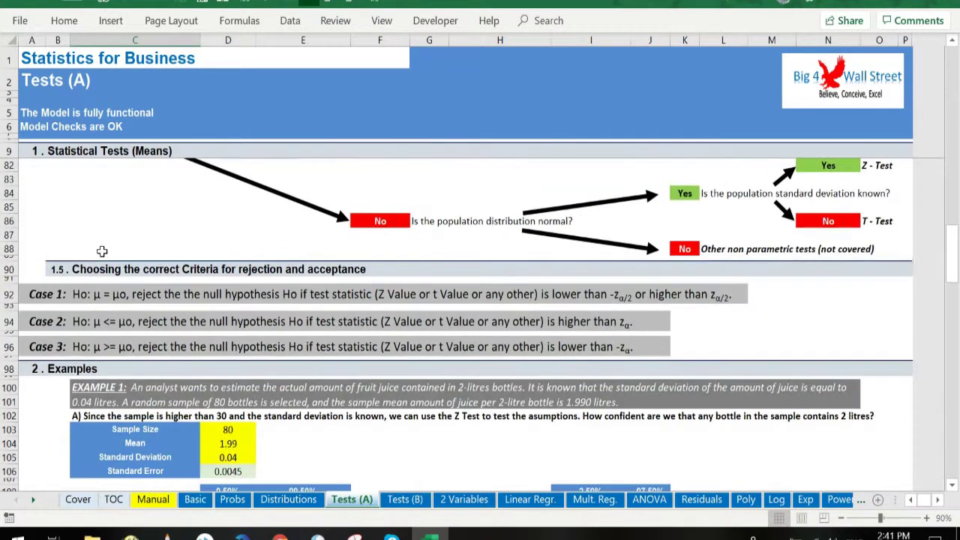
pyautogui.scroll(-15, 102, 252)
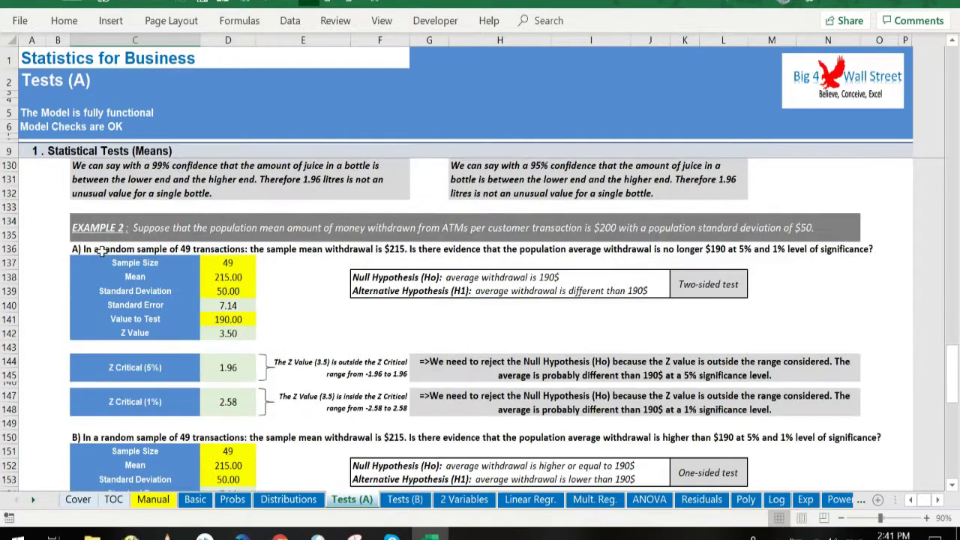
pyautogui.scroll(-12, 102, 251)
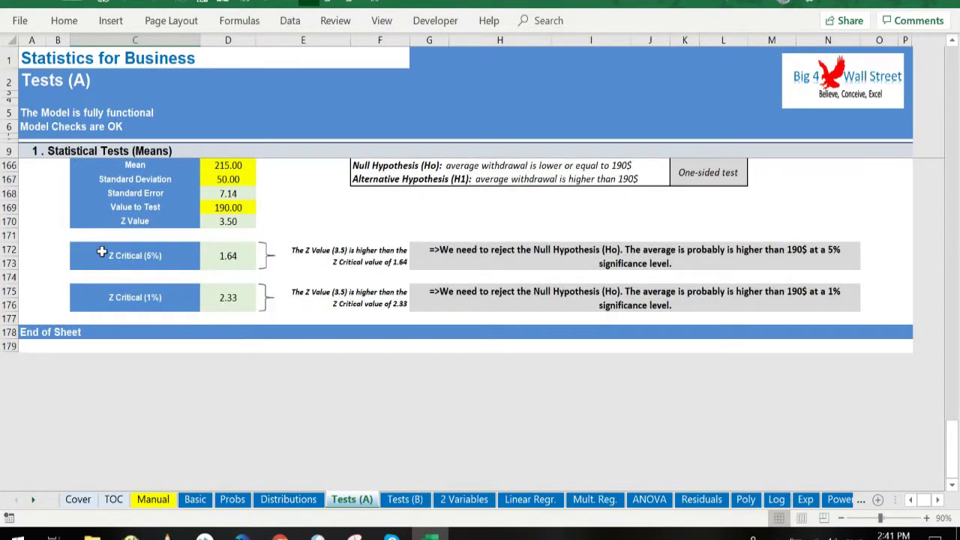
pyautogui.click(405, 500)
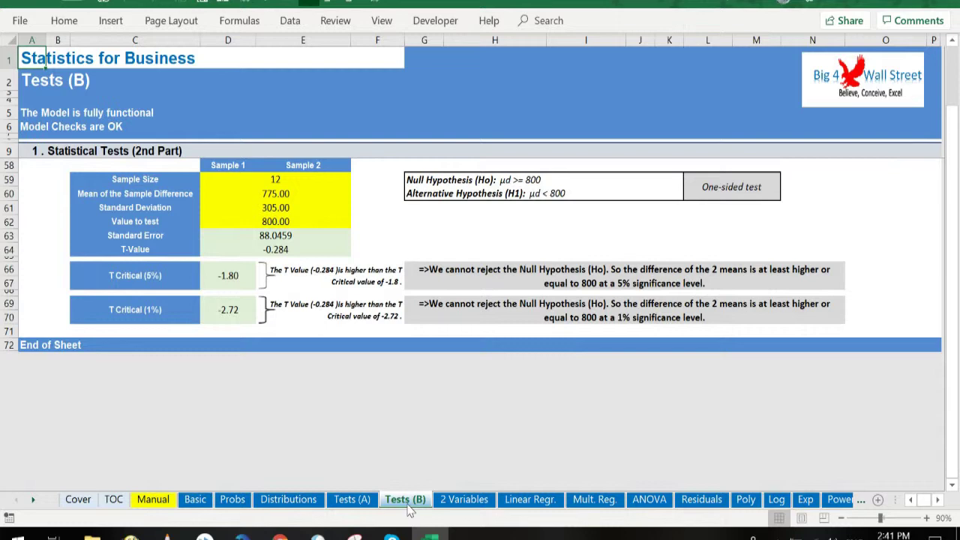
# Read Tests (B) from the Testing for Proportions heading to its end, then go to 2 Variables.
pyautogui.scroll(16, 21, 230)
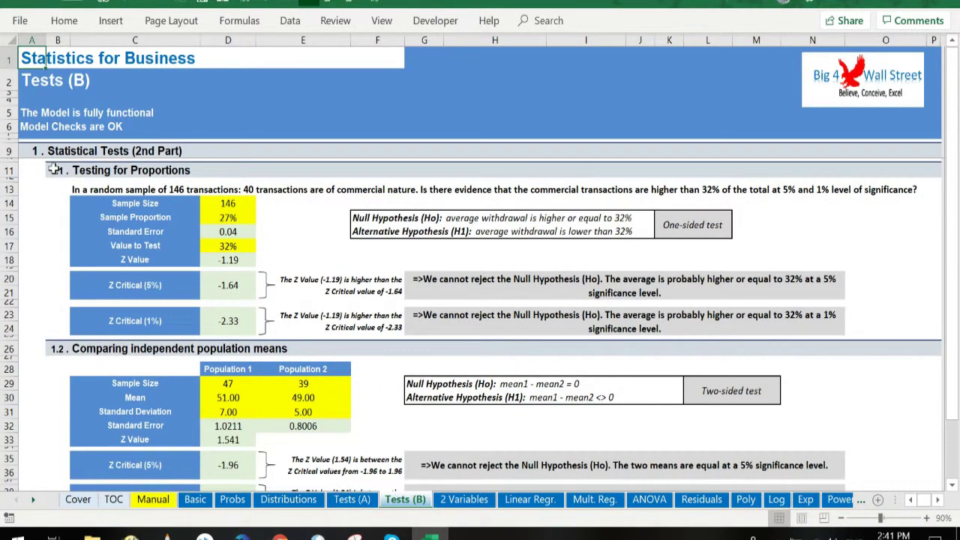
pyautogui.click(56, 171)
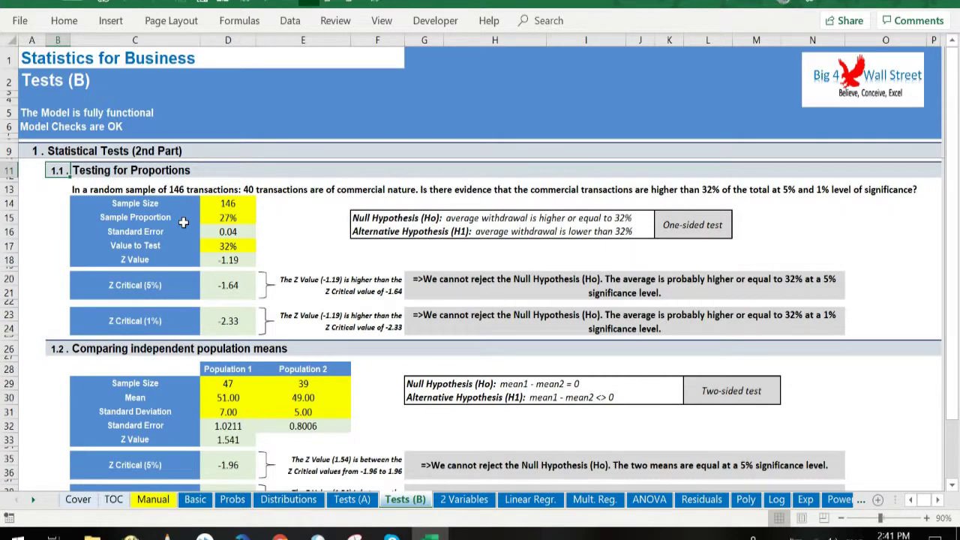
pyautogui.scroll(-2, 180, 225)
pyautogui.scroll(-8, 180, 225)
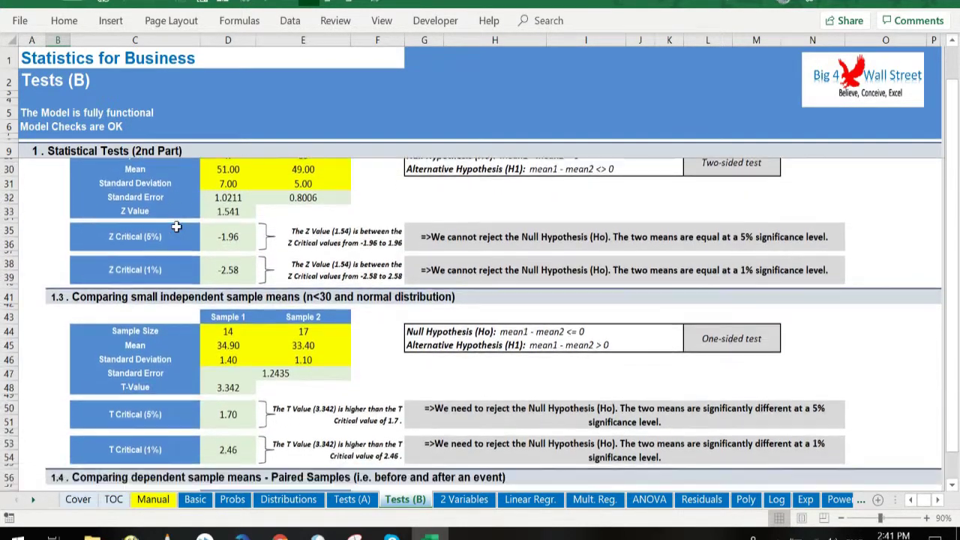
pyautogui.scroll(-5, 177, 226)
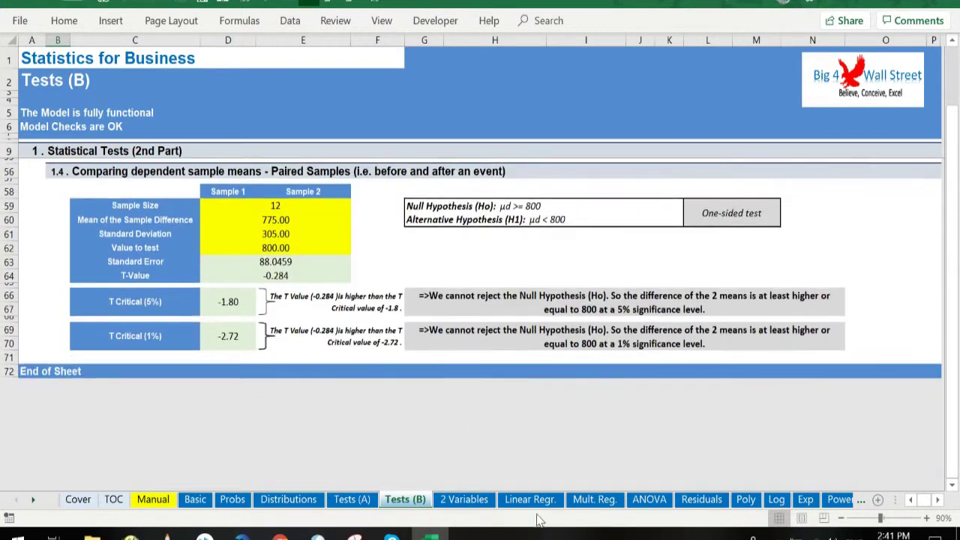
pyautogui.click(464, 499)
# On the 2 Variables sheet, select the Country header and the Correlation label.
pyautogui.scroll(6, 161, 192)
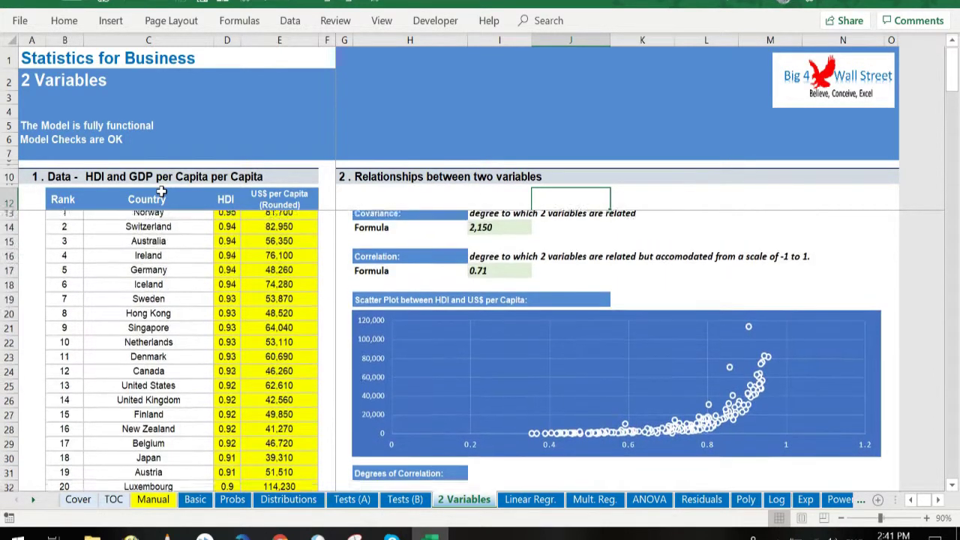
pyautogui.click(159, 204)
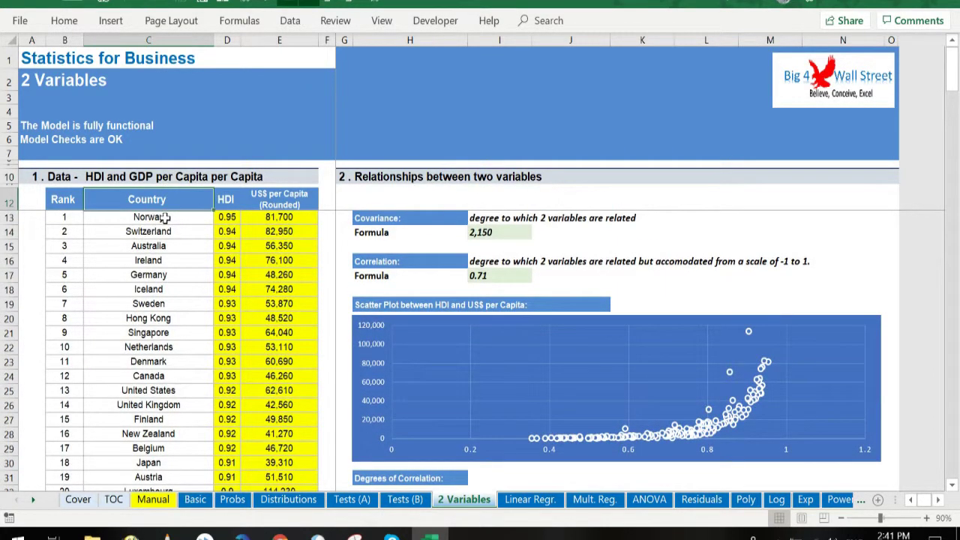
pyautogui.click(370, 259)
pyautogui.scroll(-4, 391, 359)
pyautogui.scroll(-1, 392, 359)
# Highlight the Coefficient of Determination and the Degrees of Correlation table, then go to Linear Regr.
pyautogui.click(402, 436)
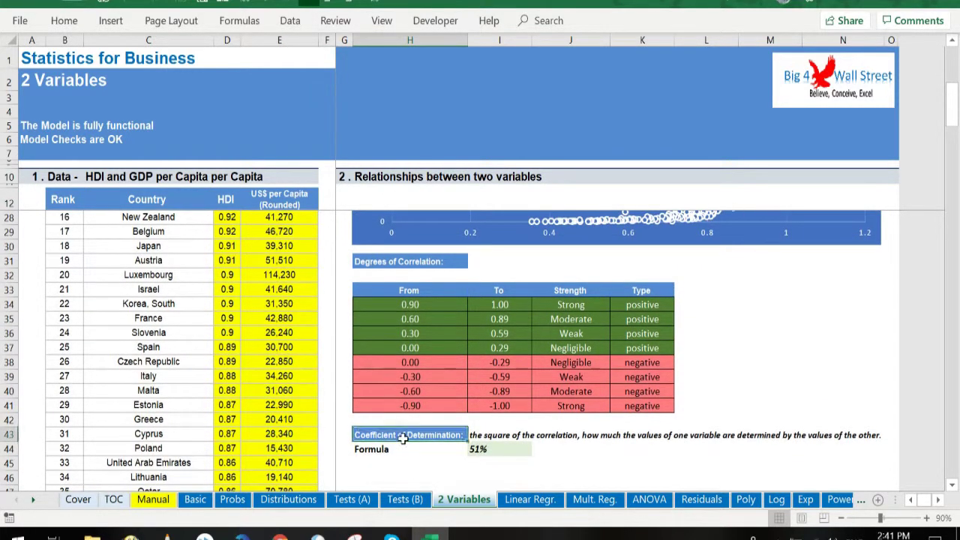
pyautogui.moveTo(409, 259); pyautogui.dragTo(619, 405)
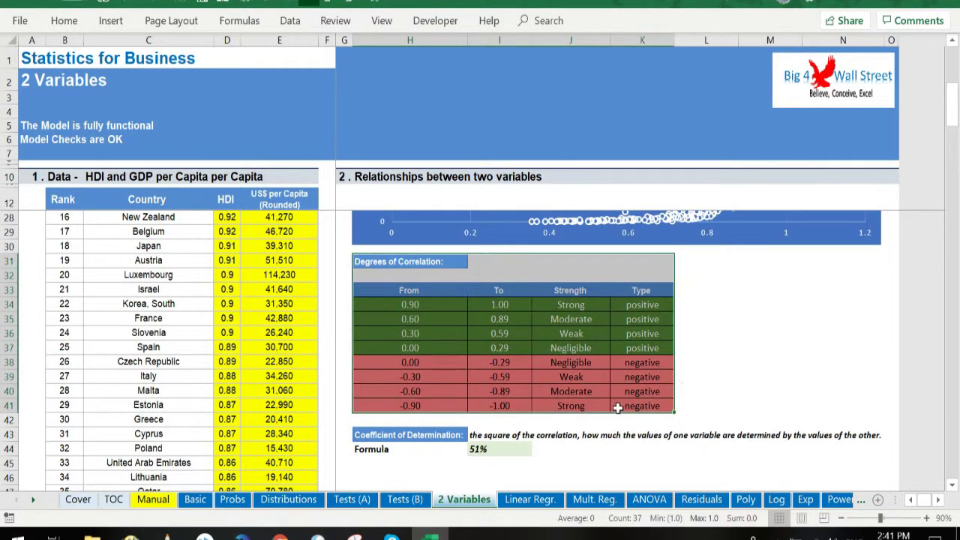
pyautogui.click(766, 347)
pyautogui.scroll(1, 461, 297)
pyautogui.scroll(5, 460, 298)
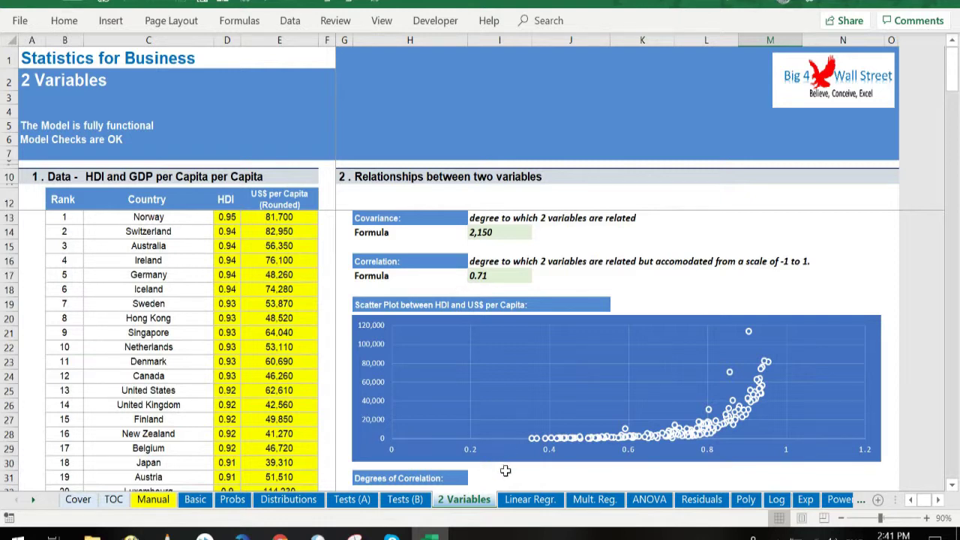
pyautogui.click(533, 500)
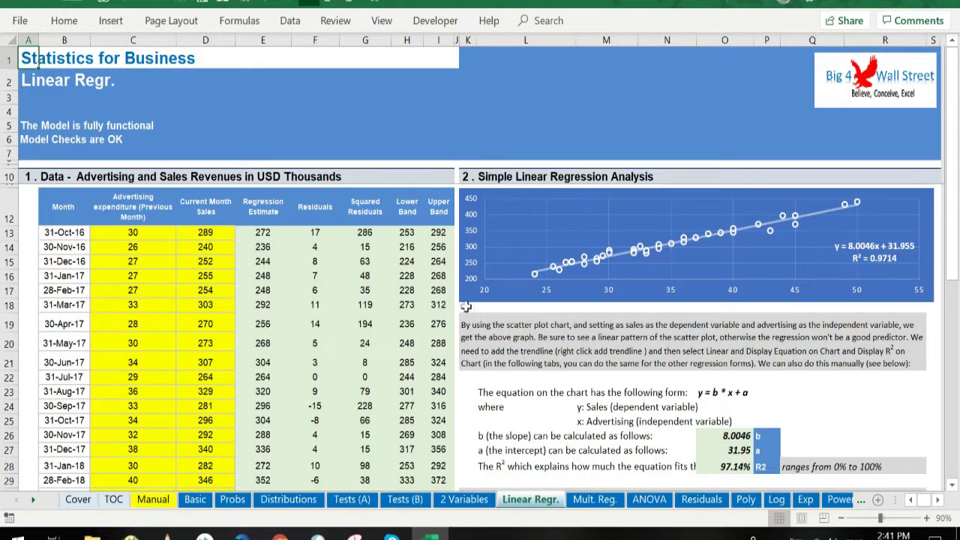
# On Mult. Reg., select the Garage coefficient and standard error, then the R Square row.
pyautogui.click(600, 501)
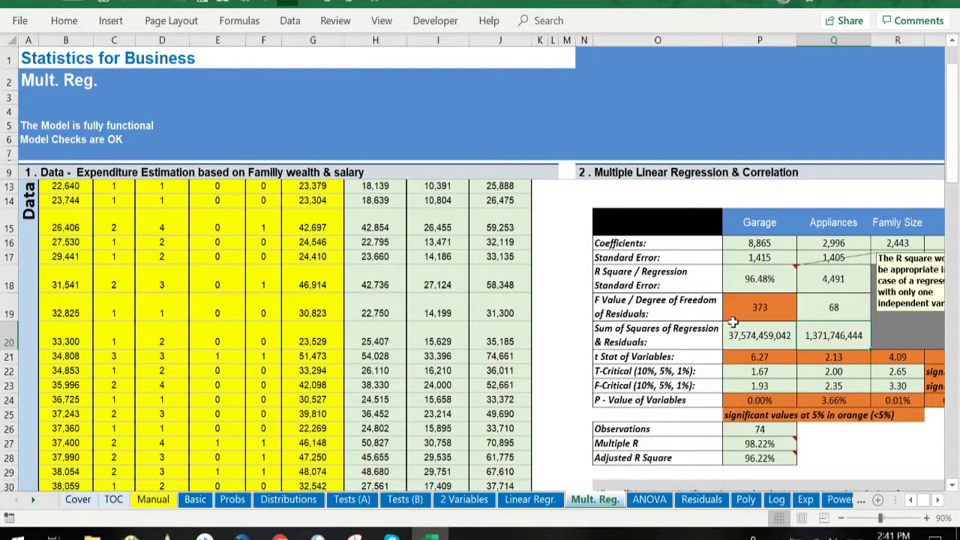
pyautogui.scroll(2, 732, 323)
pyautogui.scroll(-2, 733, 323)
pyautogui.scroll(1, 737, 250)
pyautogui.moveTo(628, 255); pyautogui.dragTo(773, 247)
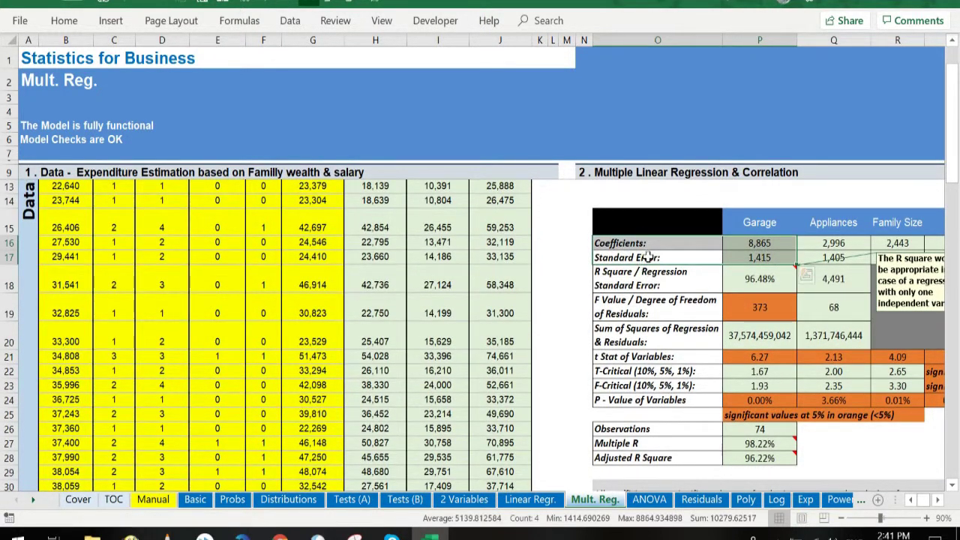
pyautogui.moveTo(645, 259); pyautogui.dragTo(642, 284)
pyautogui.click(642, 285)
# Select the F value 373, 68 degrees of freedom, and regression and residual sums of squares.
pyautogui.click(631, 312)
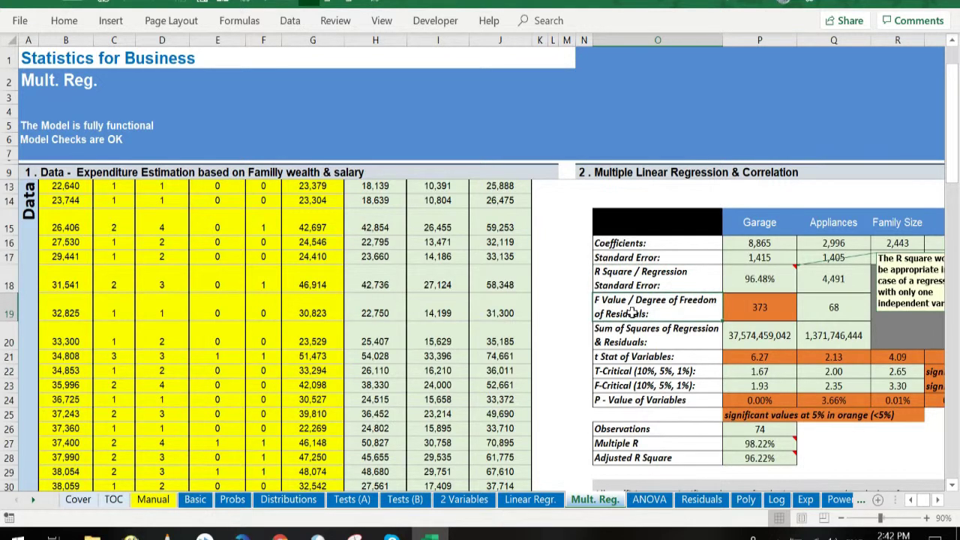
pyautogui.click(741, 307)
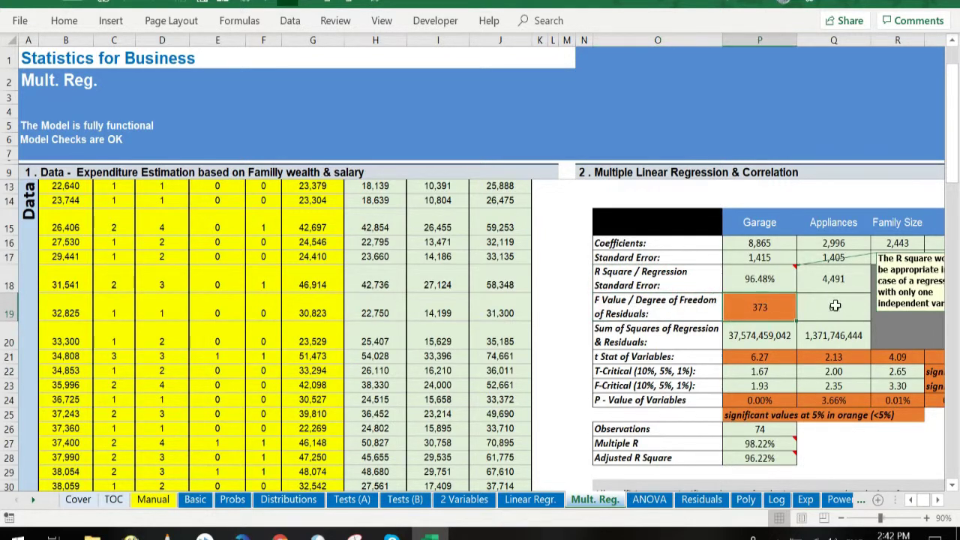
pyautogui.click(834, 306)
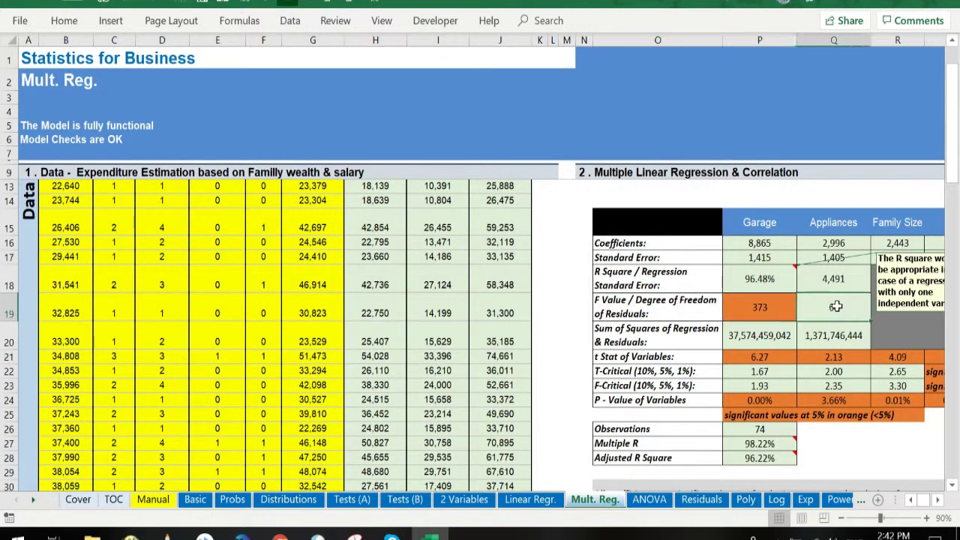
pyautogui.click(741, 337)
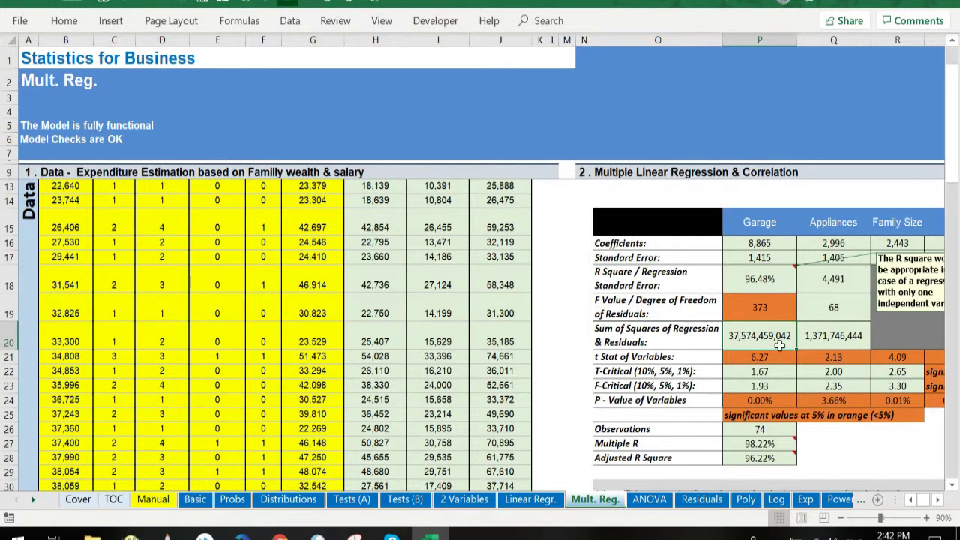
pyautogui.click(835, 332)
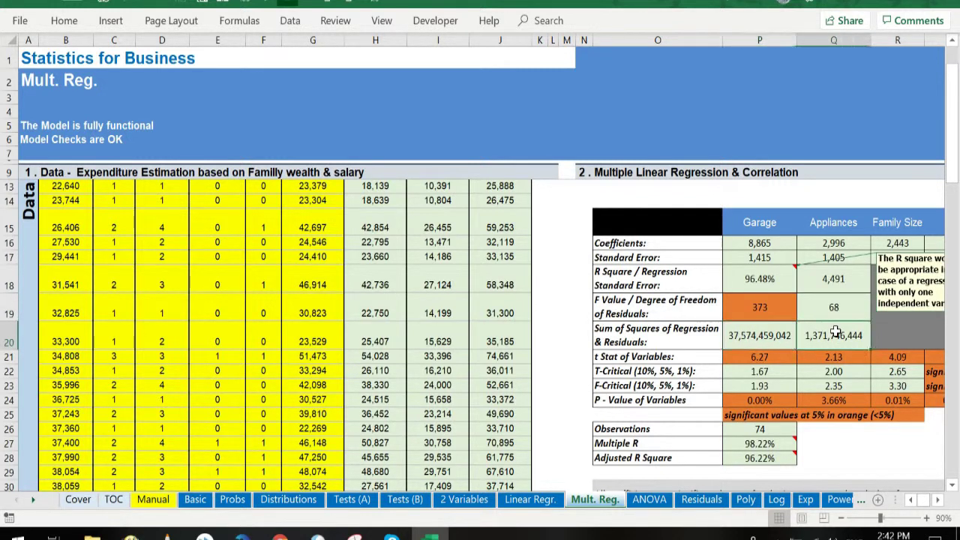
# Select Garage t statistic 6.27, T-critical values 1.67, 2.00, 2.65, and F-critical values 2.35 and 3.30.
pyautogui.click(758, 356)
pyautogui.click(768, 369)
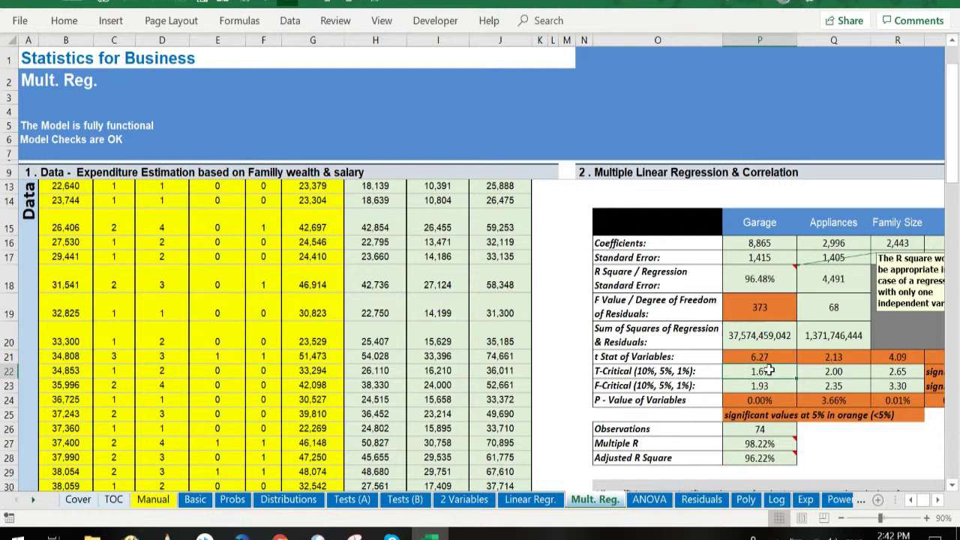
pyautogui.click(822, 370)
pyautogui.click(885, 370)
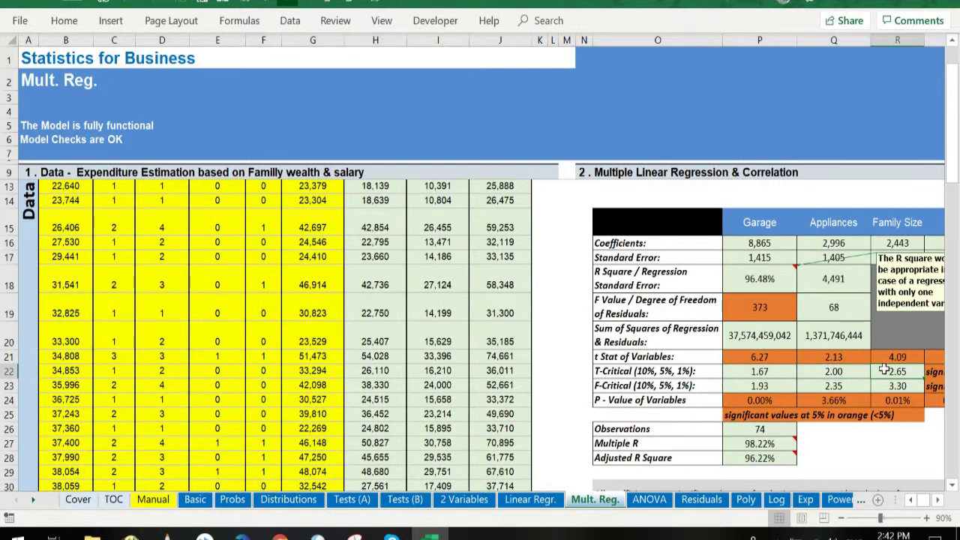
pyautogui.click(760, 385)
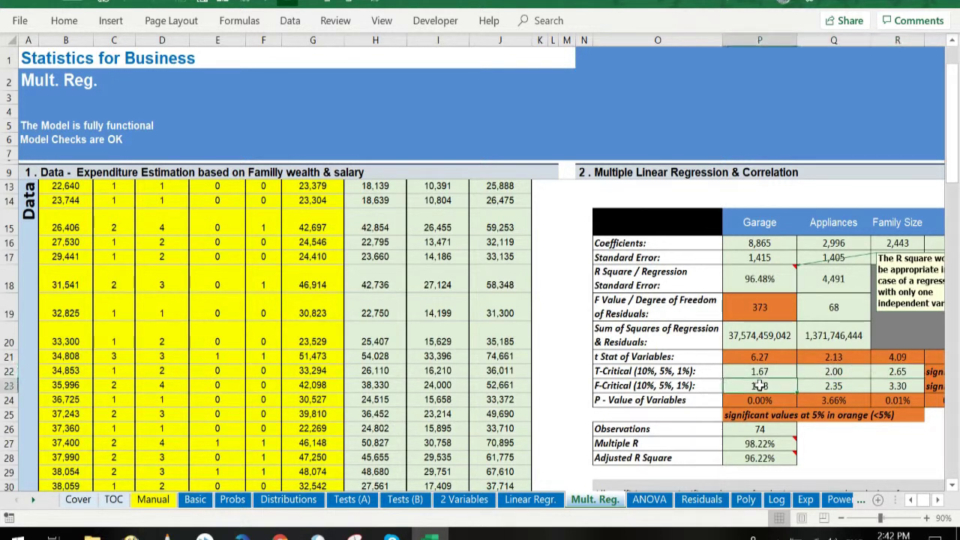
pyautogui.click(818, 382)
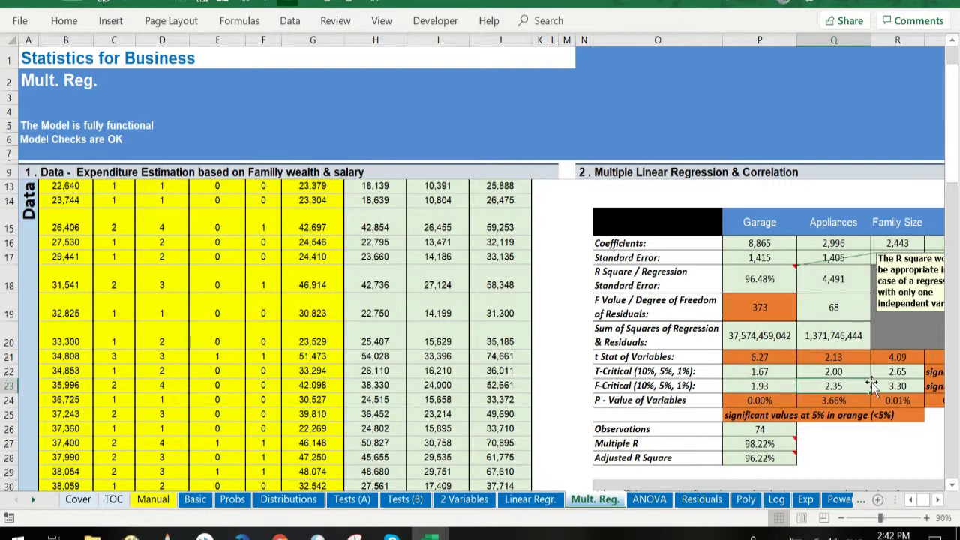
pyautogui.click(906, 384)
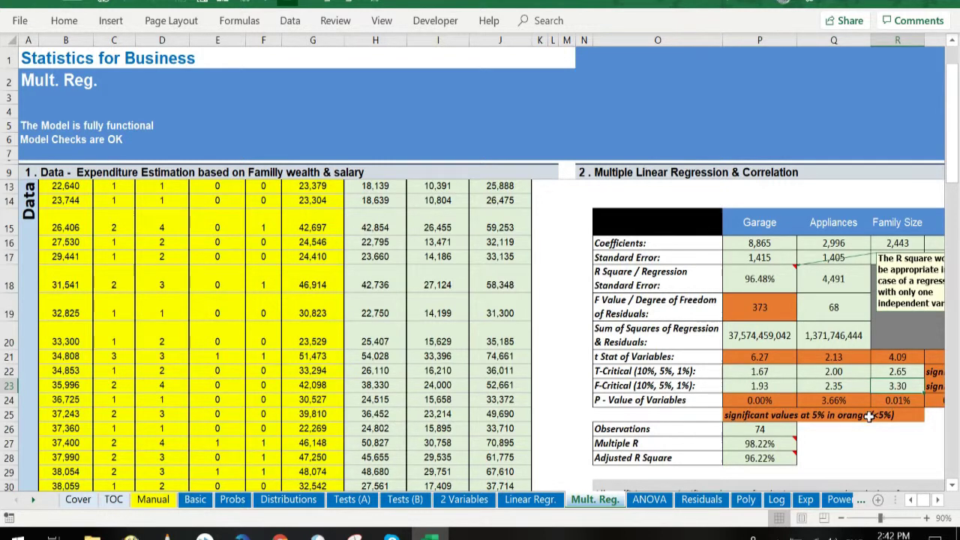
# Select the Garage P-value 0.00% and Adjusted R Square 96.22%, dismissing its note.
pyautogui.click(750, 401)
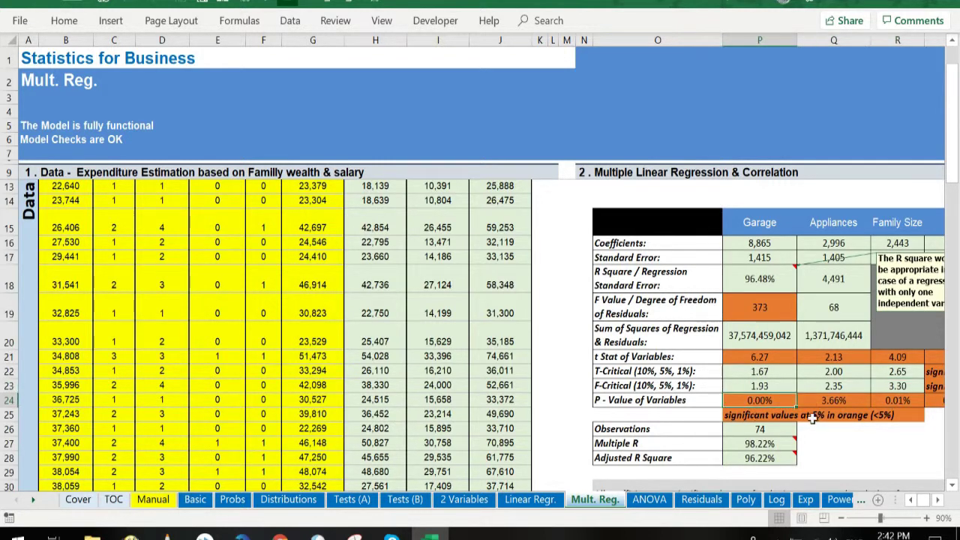
pyautogui.scroll(-1, 810, 416)
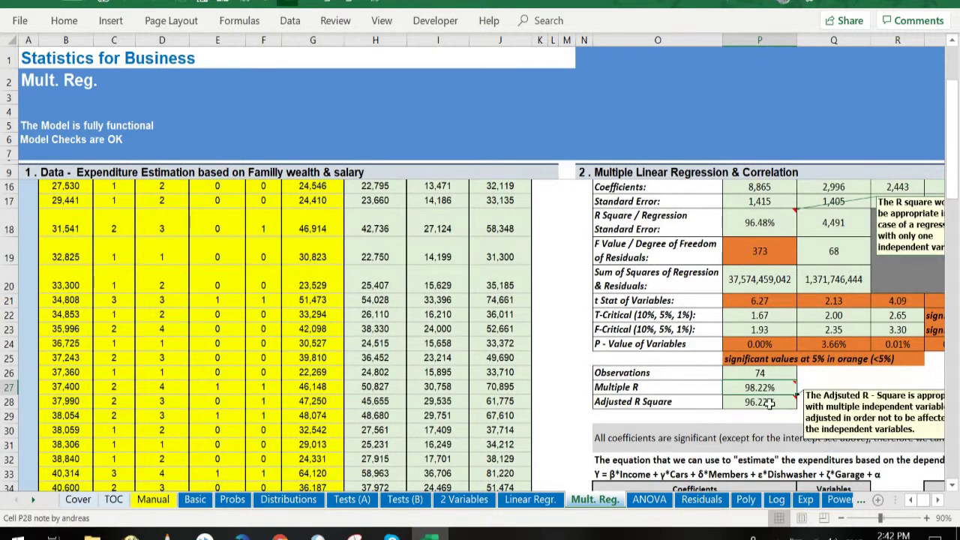
pyautogui.click(769, 403)
pyautogui.click(763, 420)
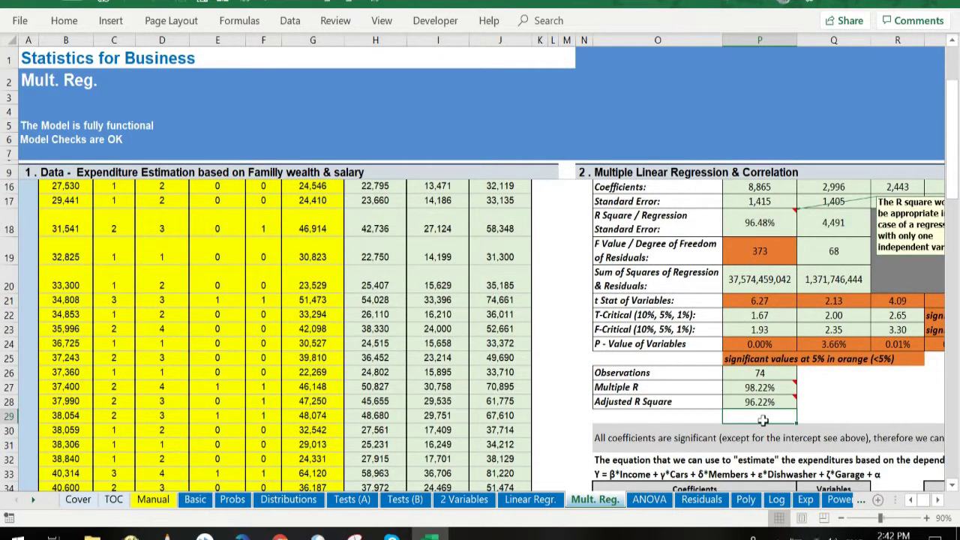
pyautogui.scroll(-1, 763, 420)
pyautogui.scroll(-1, 762, 420)
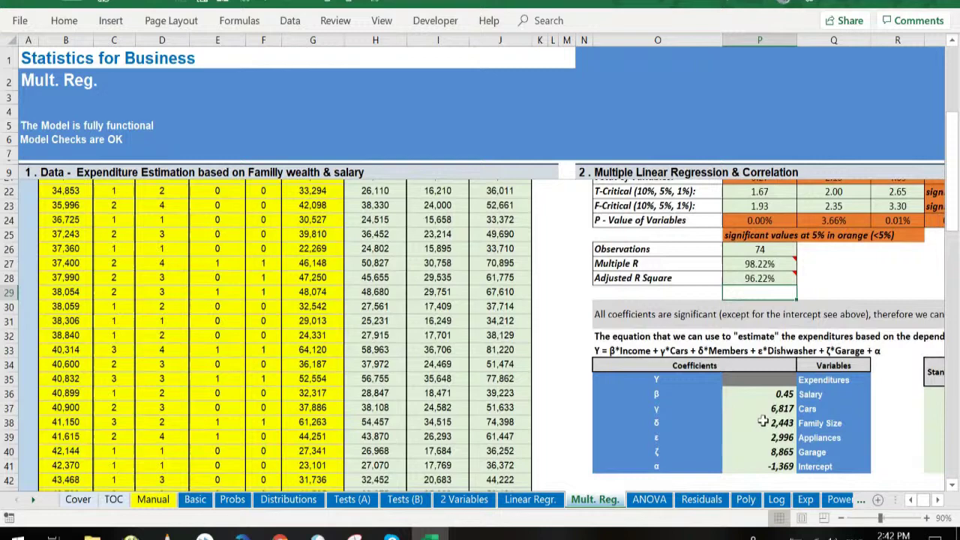
pyautogui.scroll(2, 762, 420)
pyautogui.scroll(-1, 763, 420)
# Step through the ANOVA, Residuals, KS Test, BP Test, White Test and DW Test sheets.
pyautogui.click(678, 487)
pyautogui.click(669, 501)
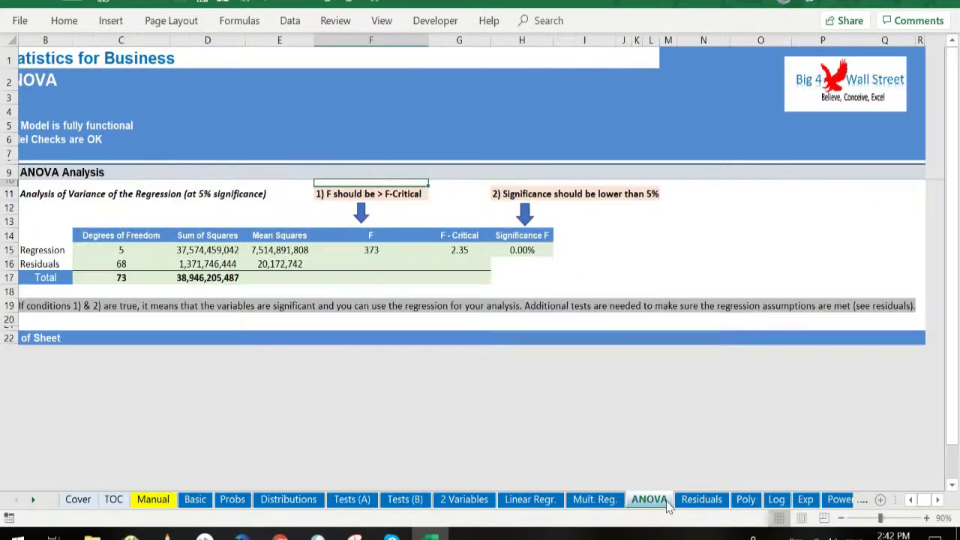
pyautogui.click(695, 503)
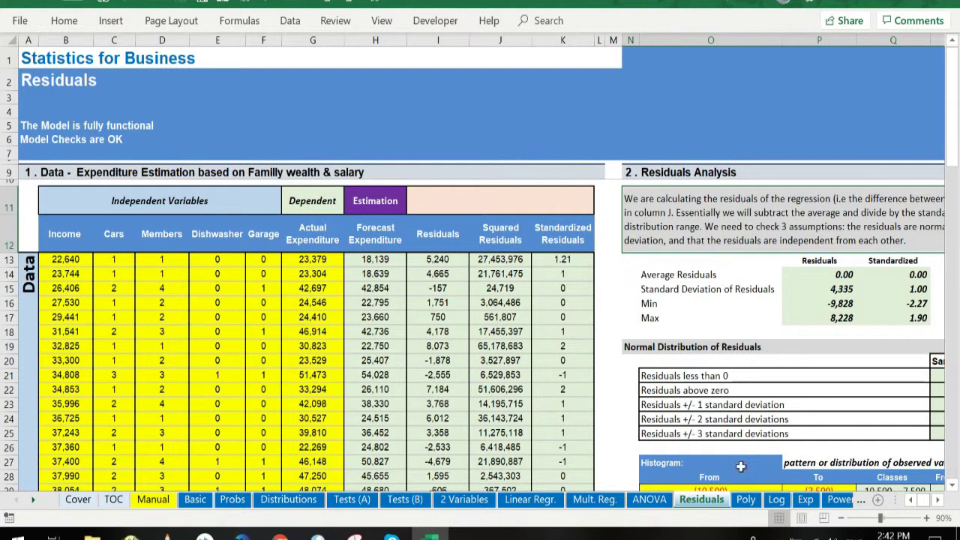
pyautogui.click(33, 500)
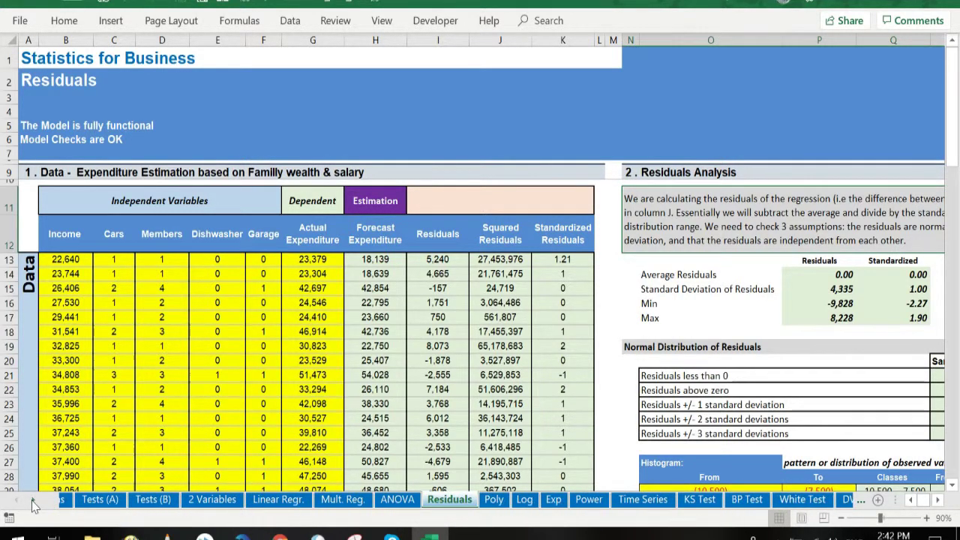
pyautogui.click(33, 504)
pyautogui.click(579, 500)
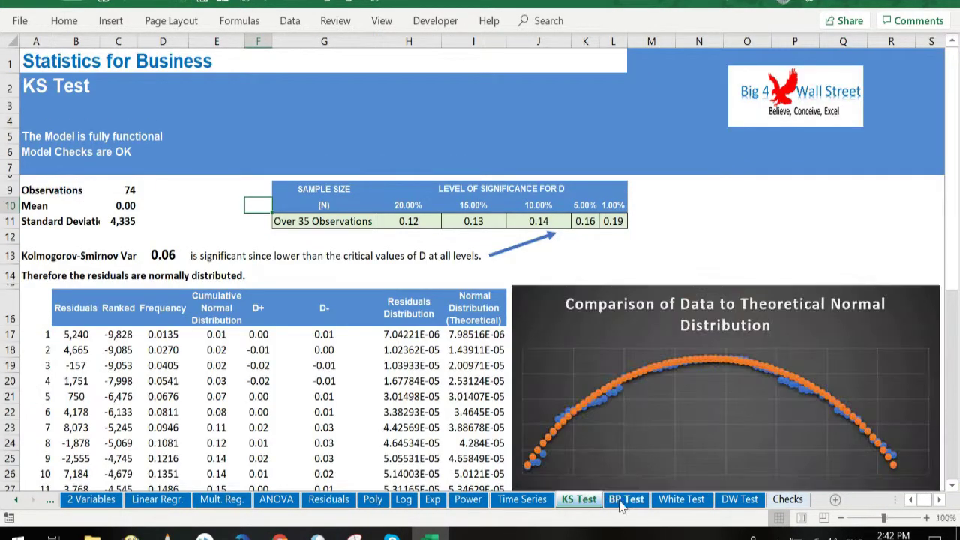
pyautogui.click(622, 502)
pyautogui.click(683, 500)
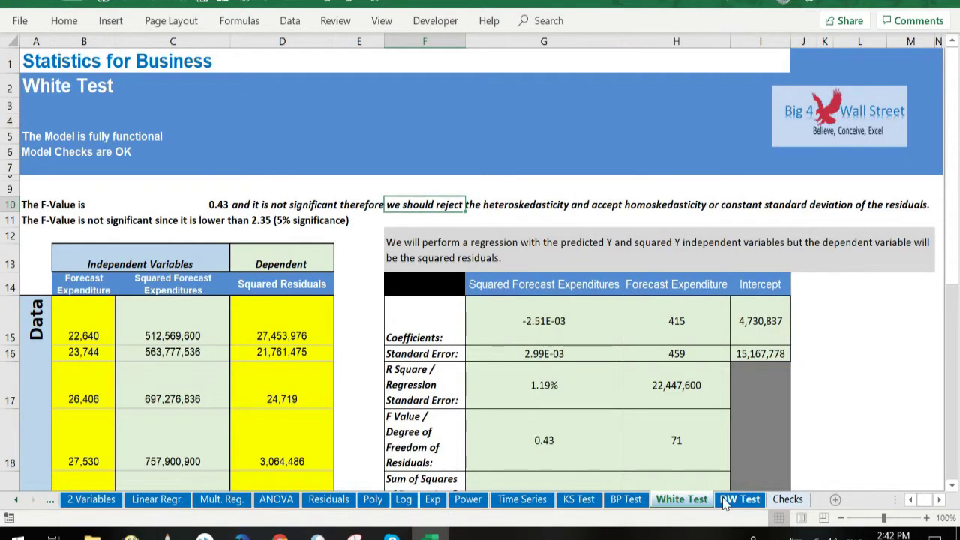
pyautogui.click(724, 502)
# Step through the Poly, Log, Exp, Power and Time Series sheets, ending on Checks with all checks OK.
pyautogui.click(373, 500)
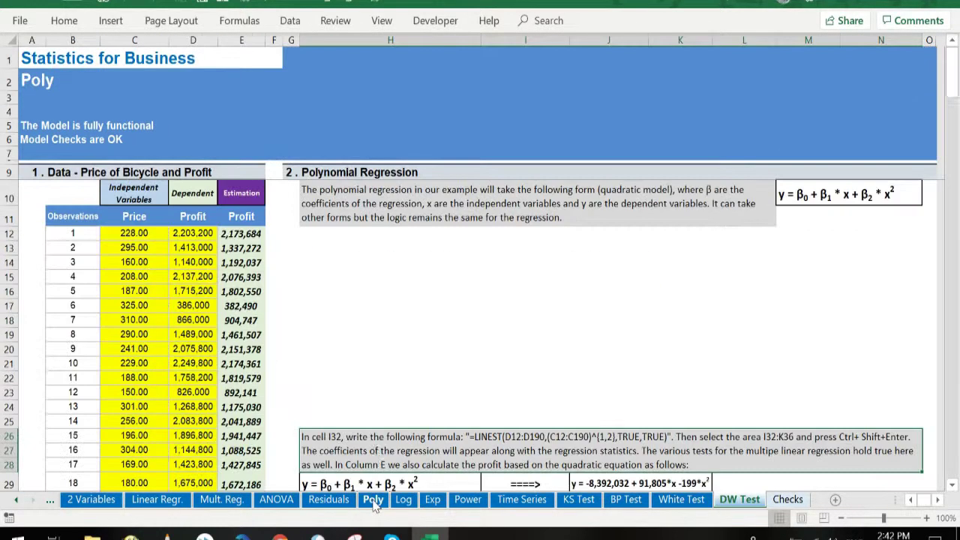
pyautogui.click(403, 499)
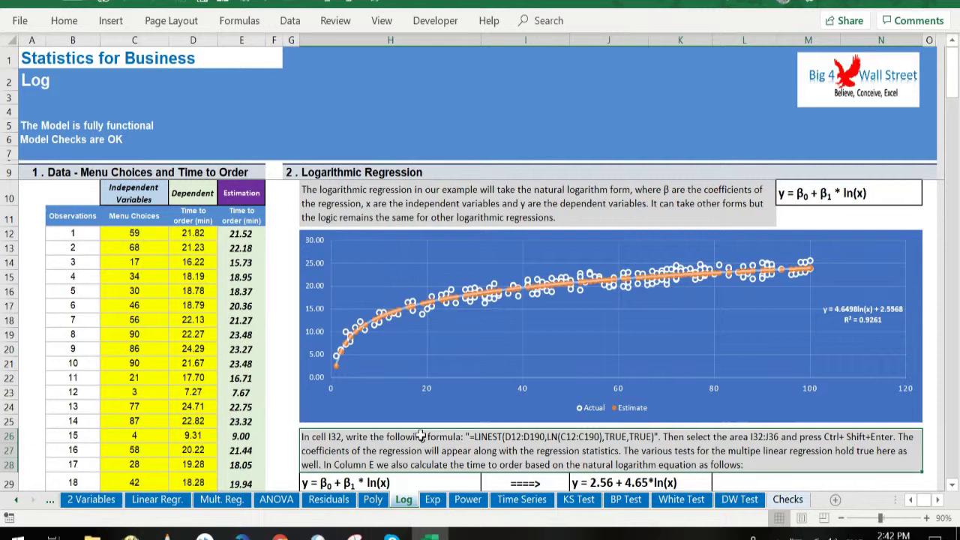
pyautogui.click(432, 500)
pyautogui.click(468, 501)
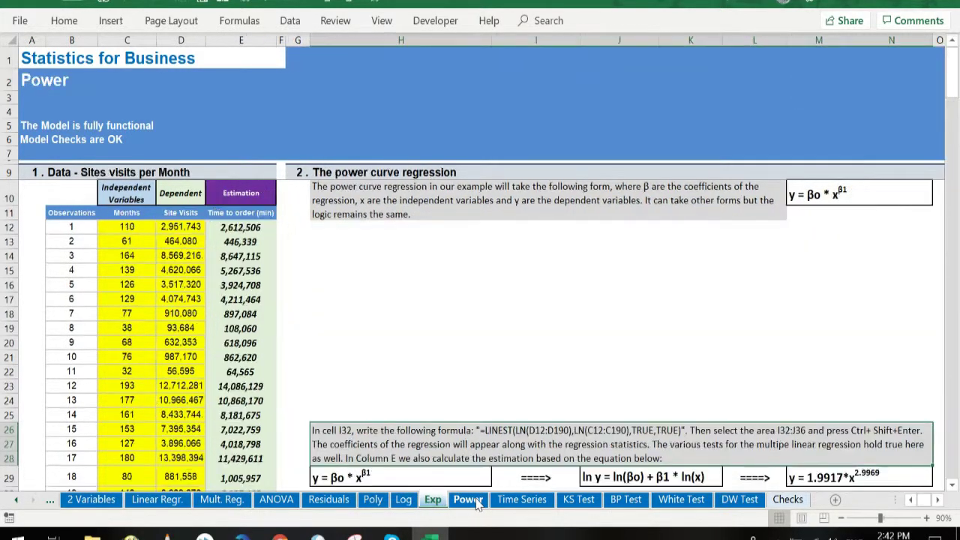
pyautogui.click(523, 500)
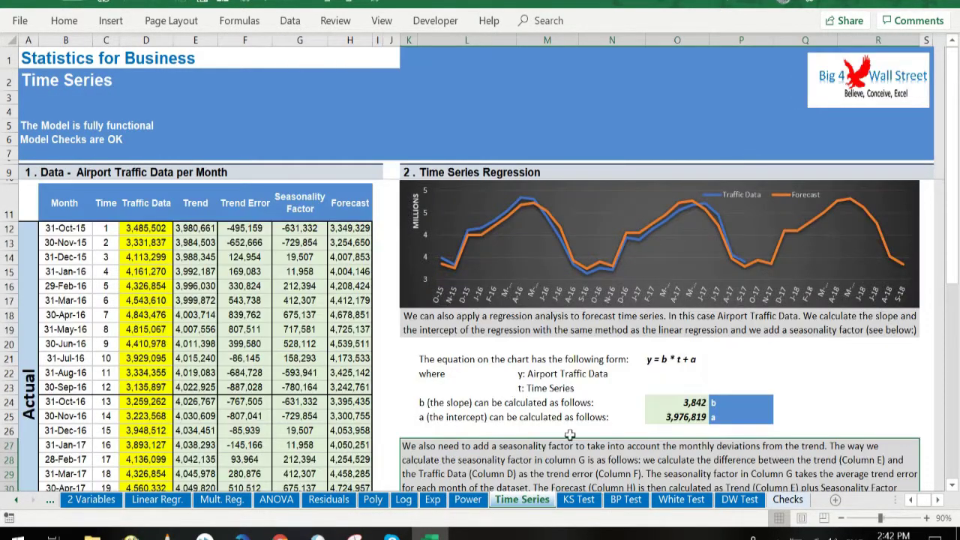
pyautogui.click(787, 499)
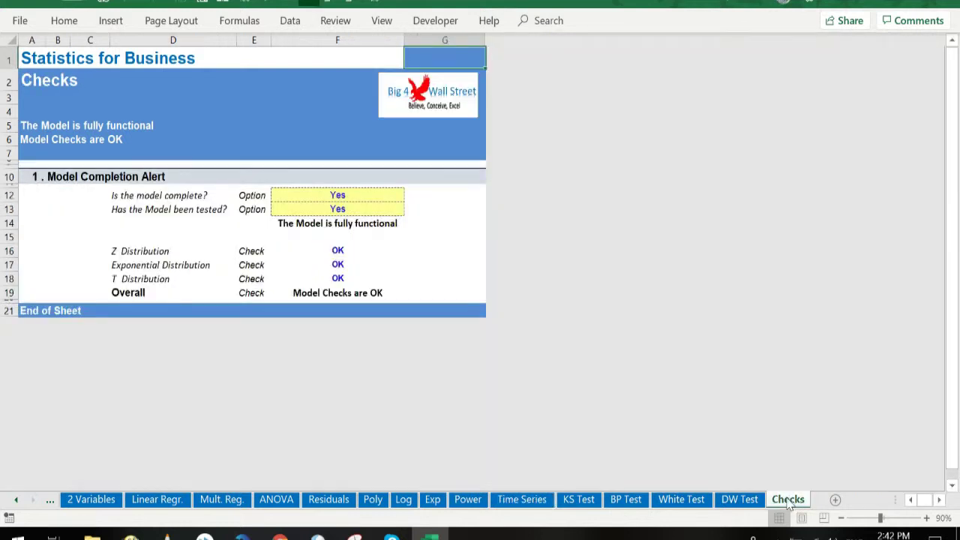